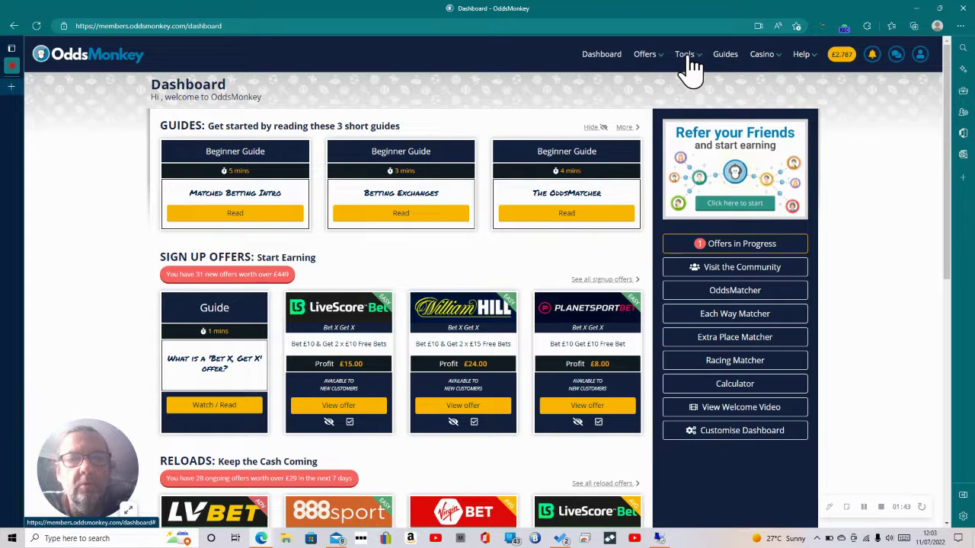
- Open the Racing Matcher from the site's matcher tools
left_click(689, 57)
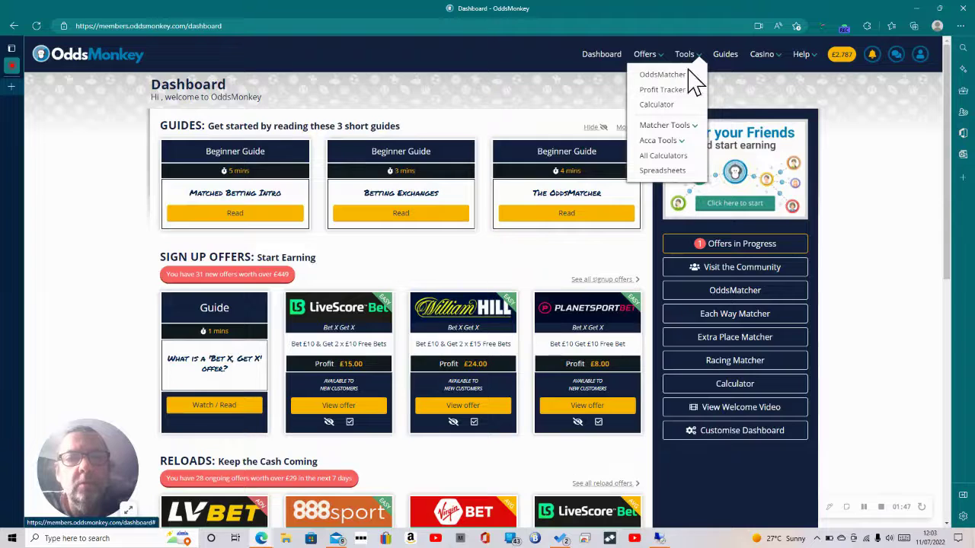
mouse_move(685, 135)
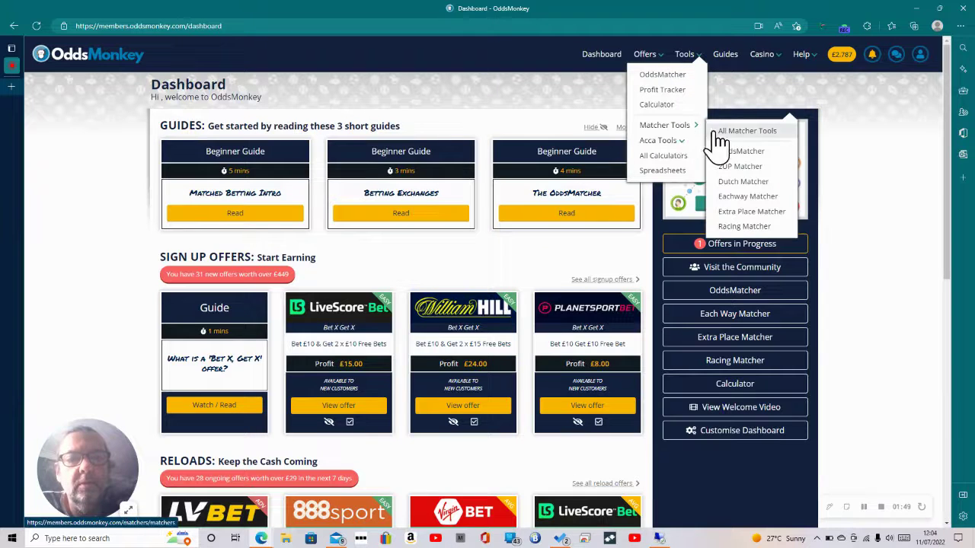
left_click(768, 228)
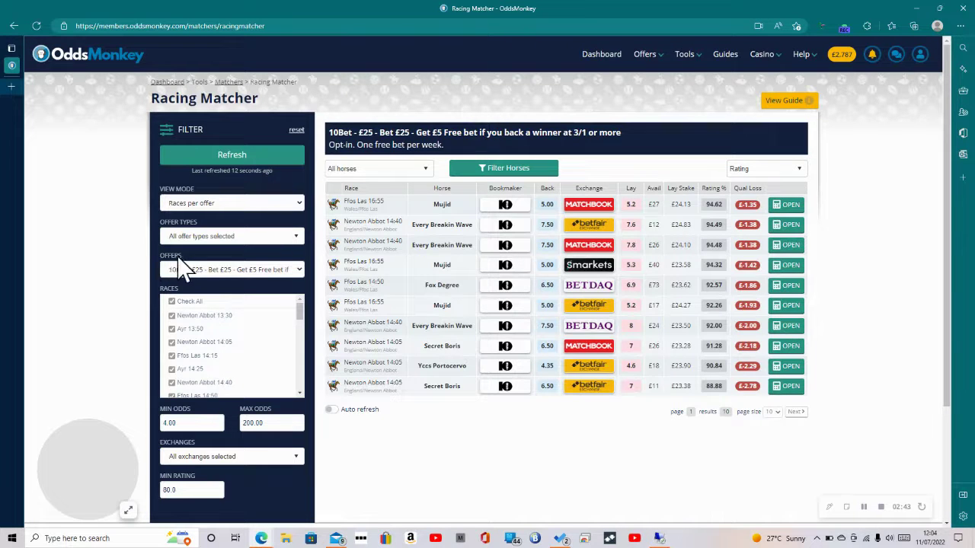
- Select the offer "Coral - £5 - Bet £5 - Get £2 Casino Bonus for Losers" and refresh the race results
left_click(296, 270)
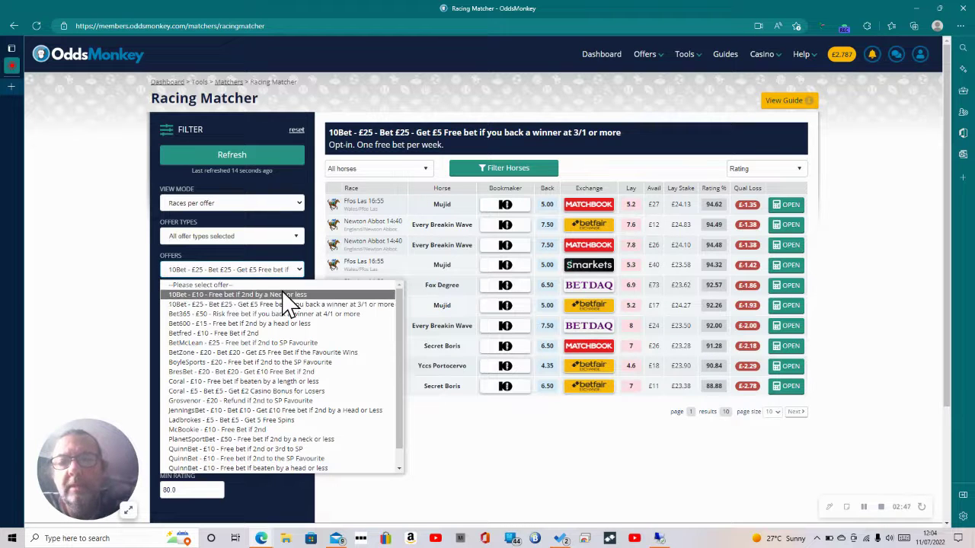
scroll(304, 358, "down", 1)
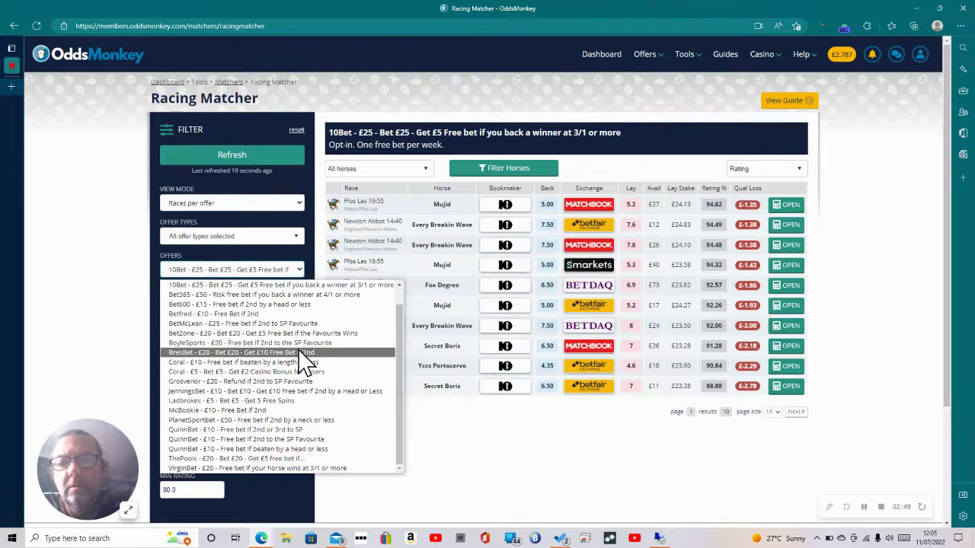
scroll(308, 396, "up", 1)
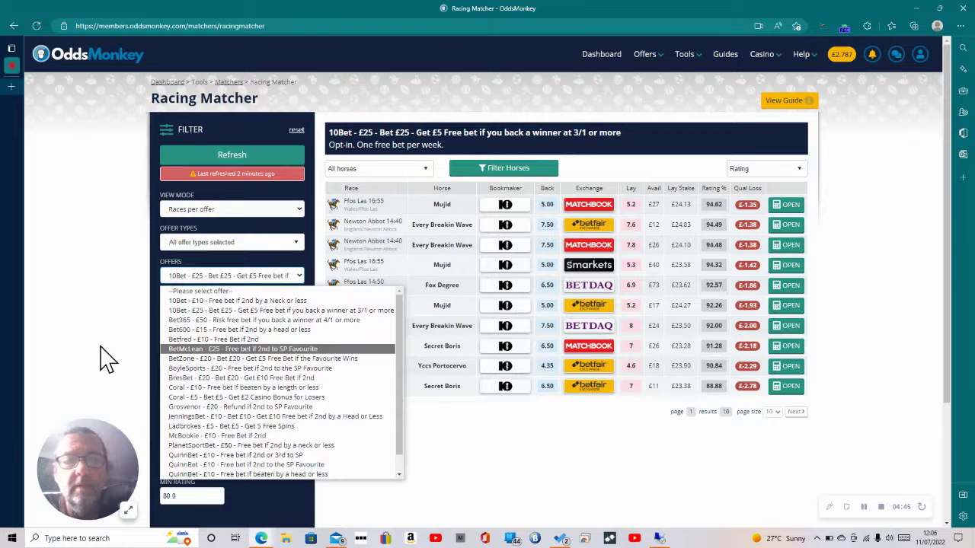
left_click(245, 396)
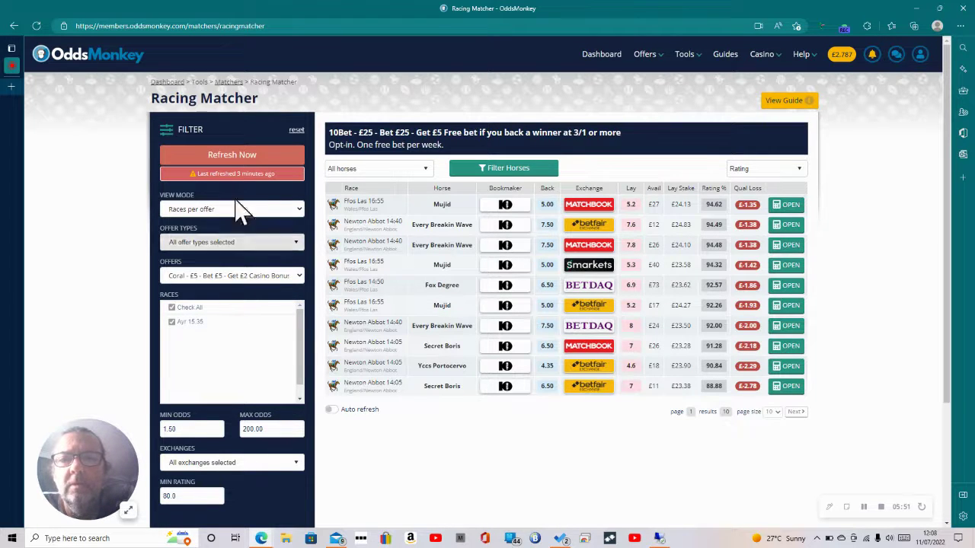
left_click(218, 169)
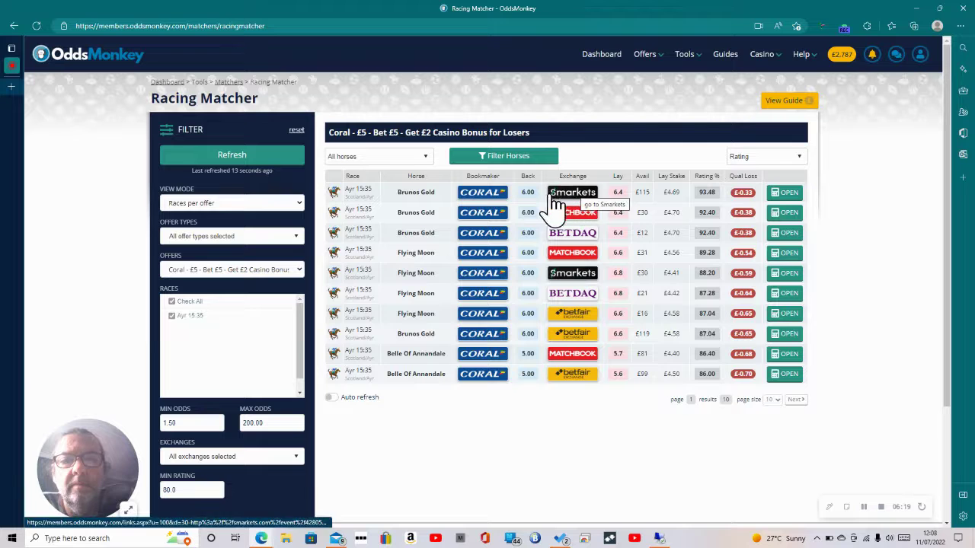
- Review the calculator for the Brunos Gold bet between Coral and Smarkets, accepting the updated odds, and close it
left_click(789, 195)
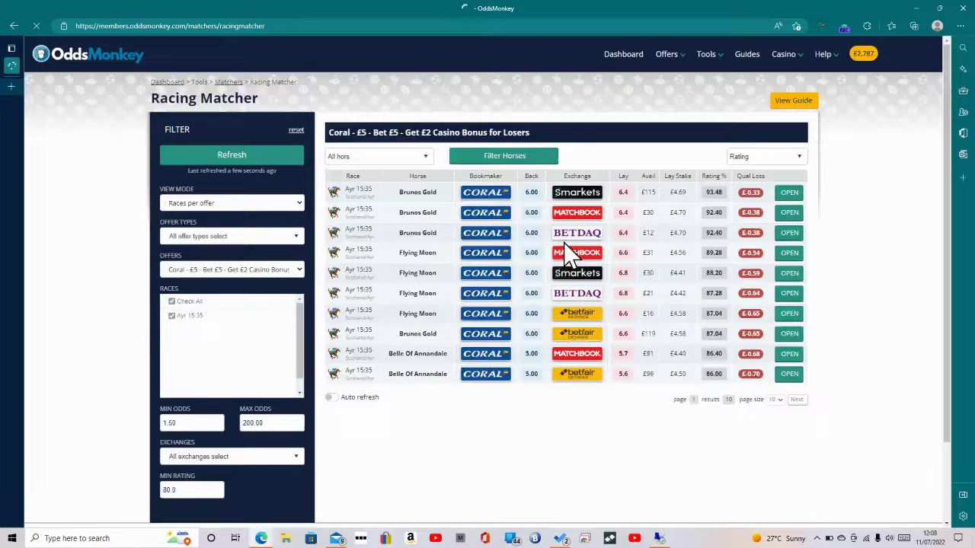
left_click(576, 244)
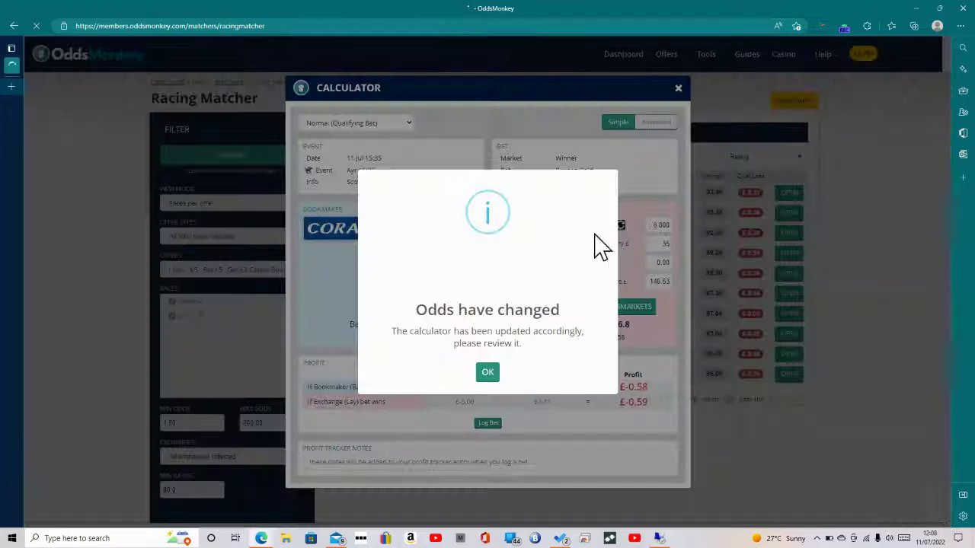
left_click(487, 374)
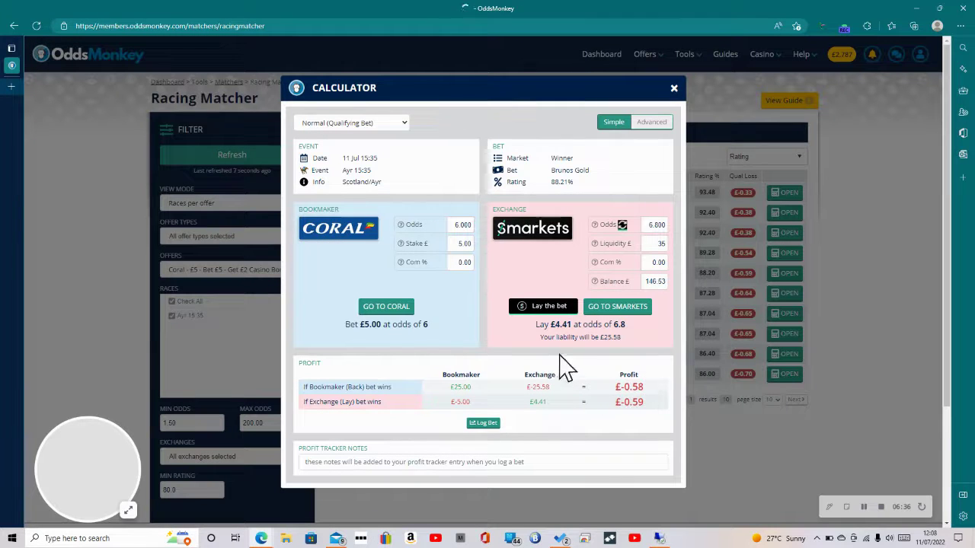
left_click(575, 328)
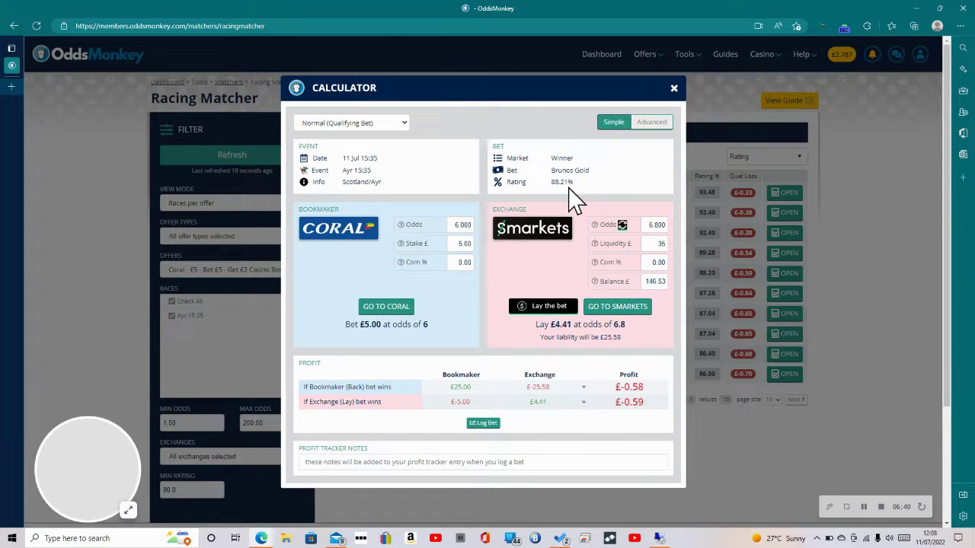
left_click(674, 89)
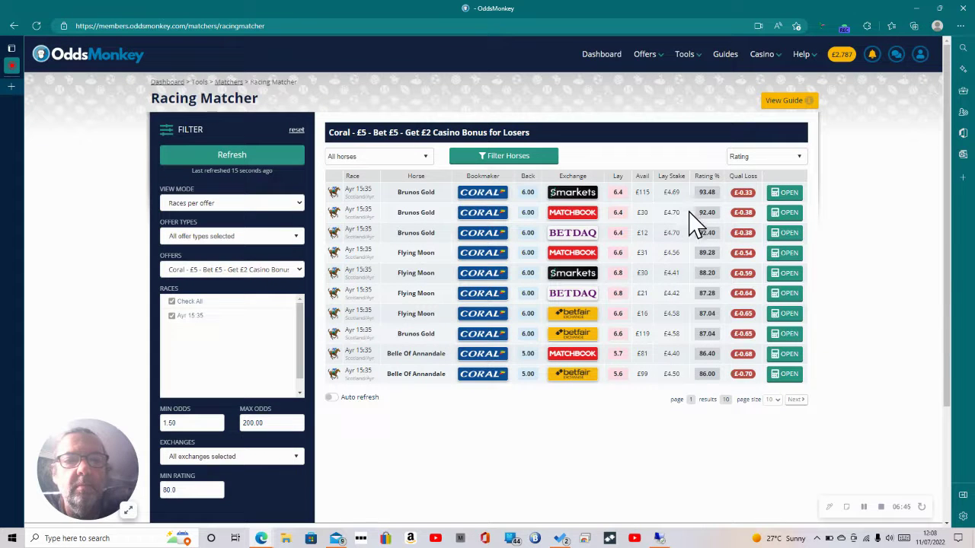
- Open the calculator for Brunos Gold with Coral and Matchbook and review the selected horse, lay stake and profit
left_click(780, 216)
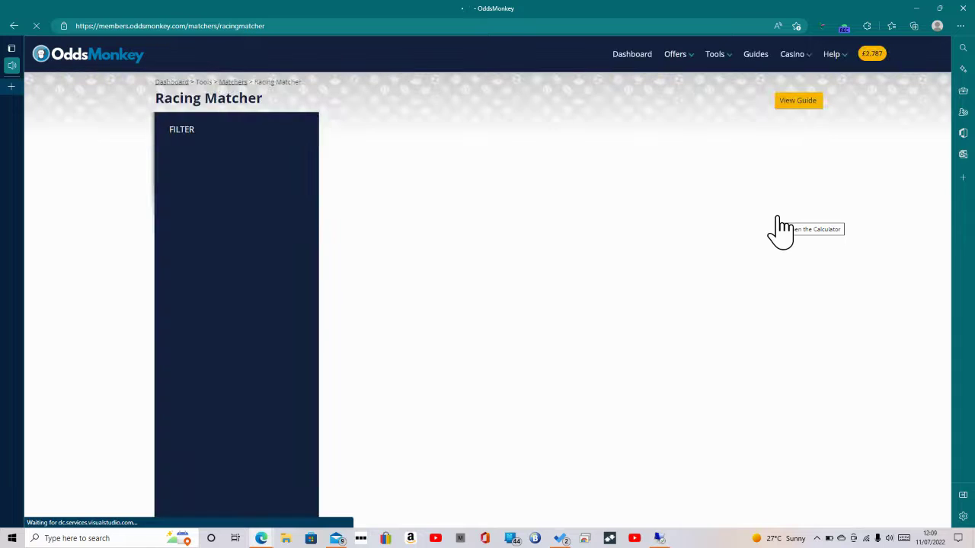
left_click(778, 220)
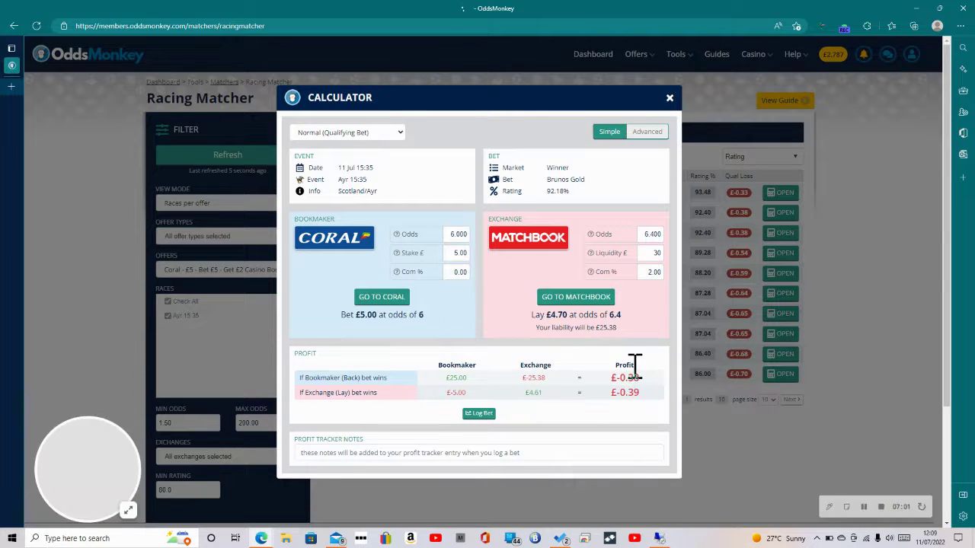
left_click(651, 360)
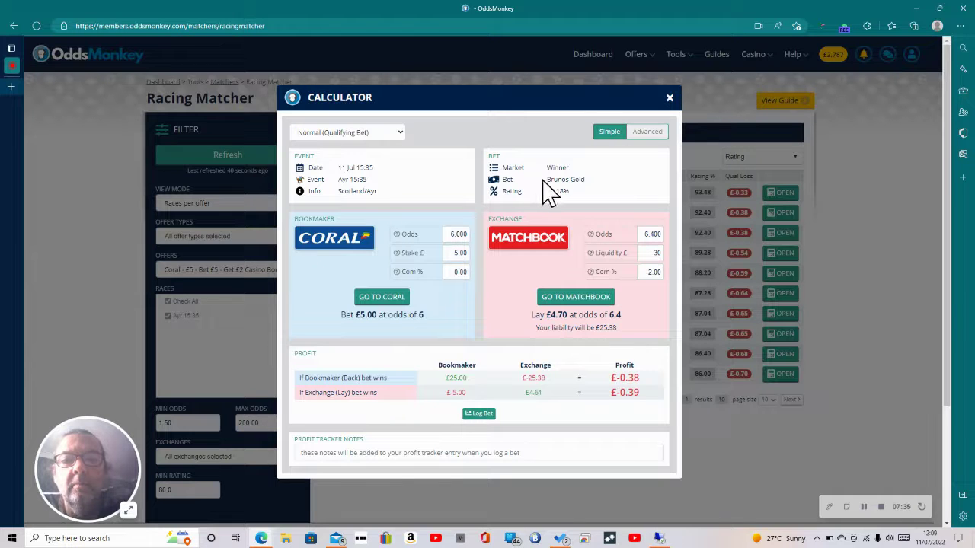
left_click_drag(547, 180, 590, 181)
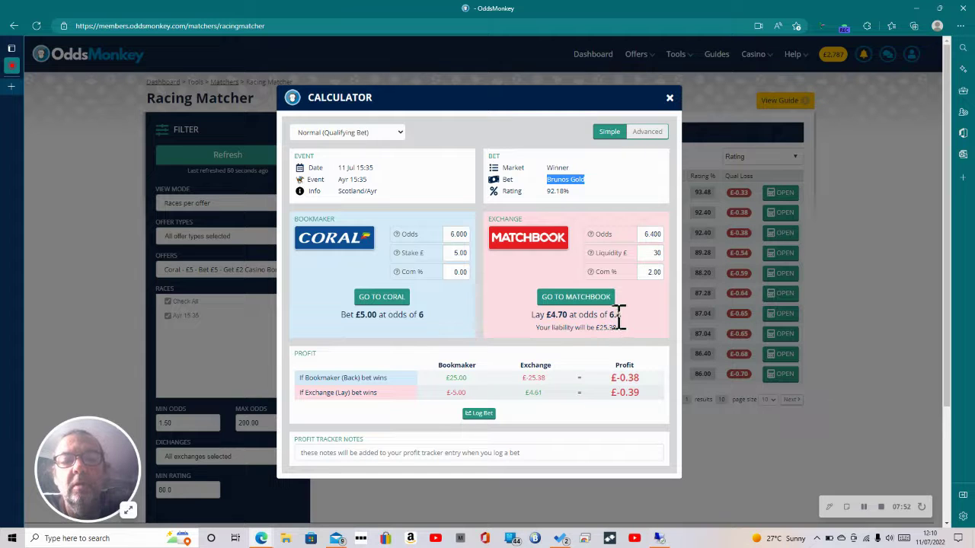
- Recalculate the Brunos Gold bet with Matchbook lay odds of 6.3, review the profit, and close the calculator
double_click(657, 234)
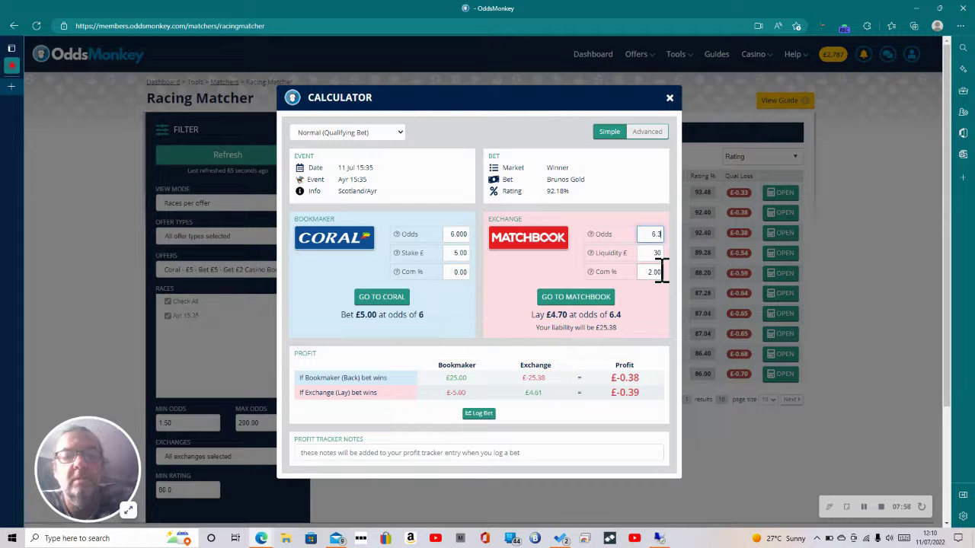
type("6.3")
key("Tab")
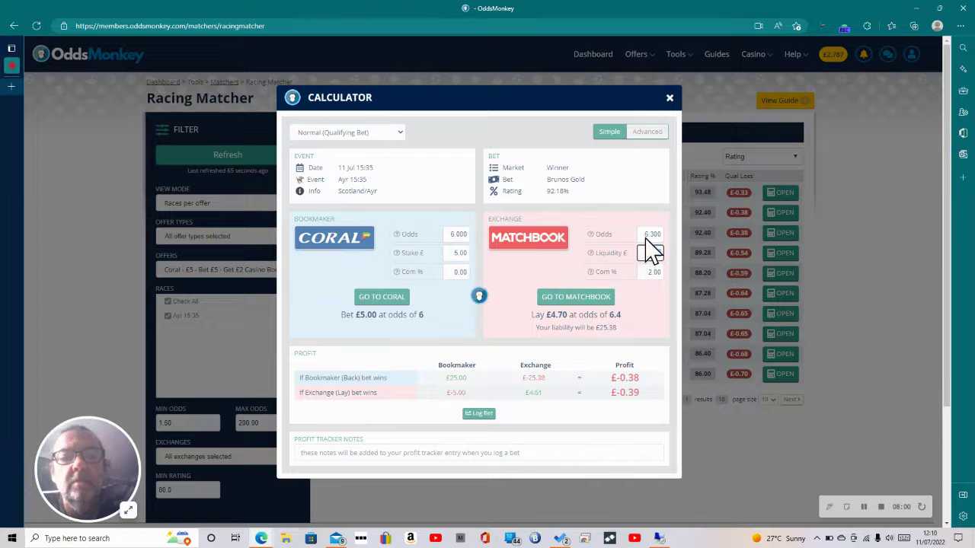
key("Tab")
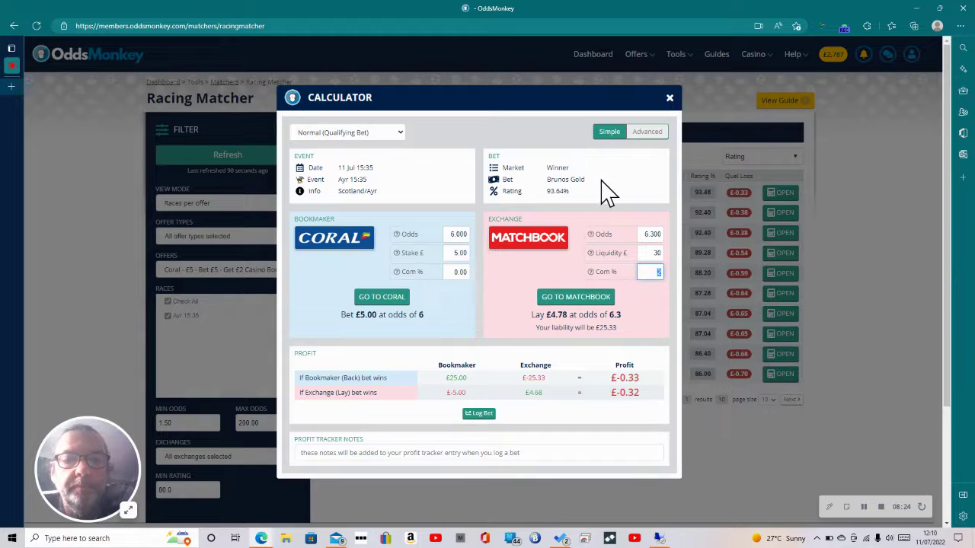
left_click(671, 98)
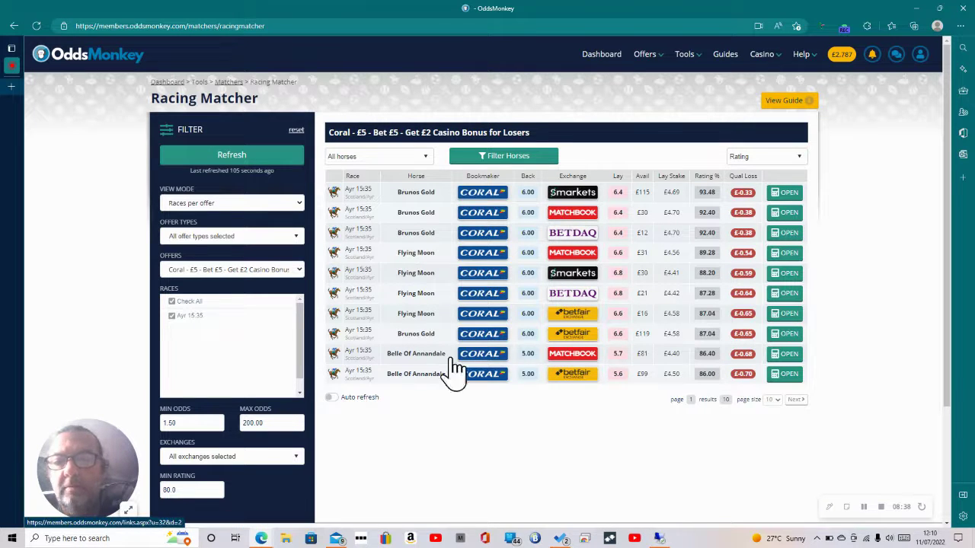
- Restrict the exchanges filter to Smarkets only and refresh the race results
left_click(294, 457)
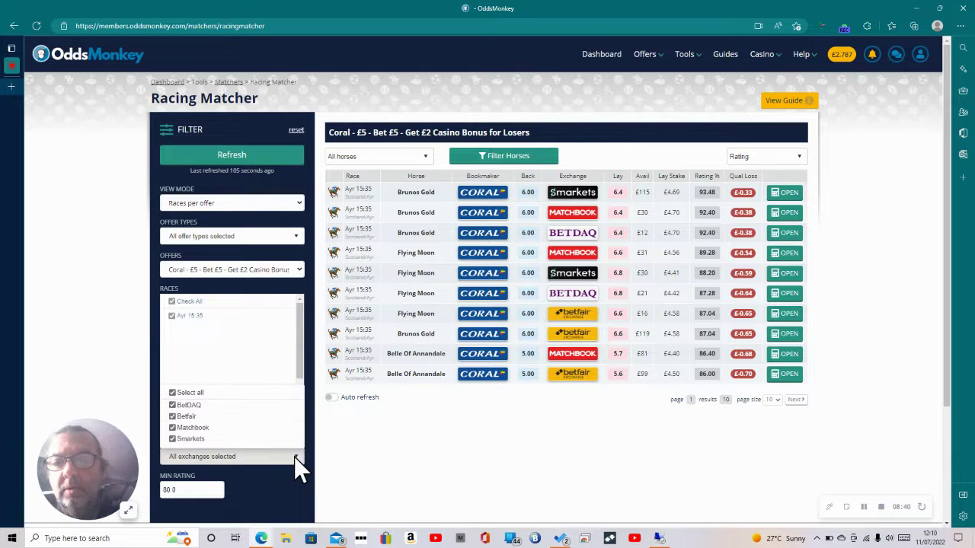
left_click(173, 393)
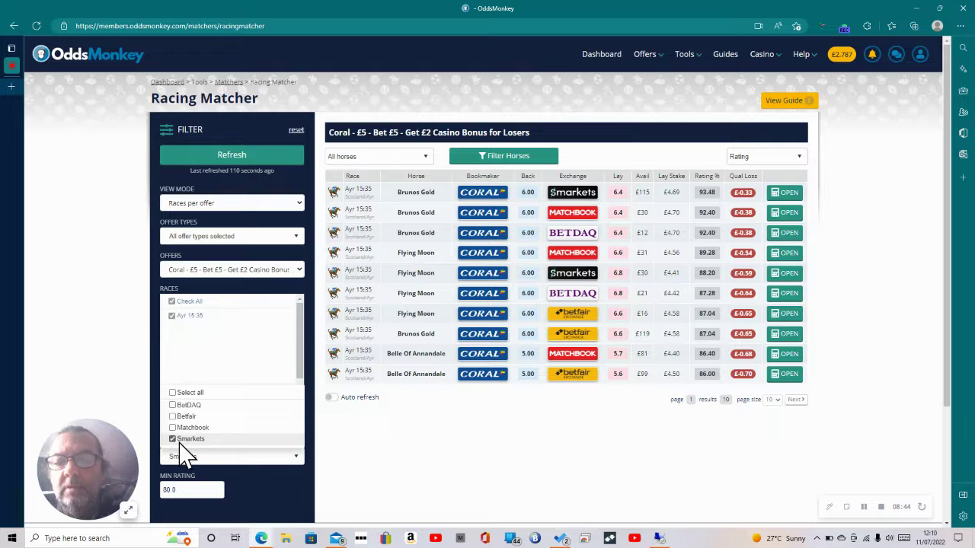
left_click(259, 475)
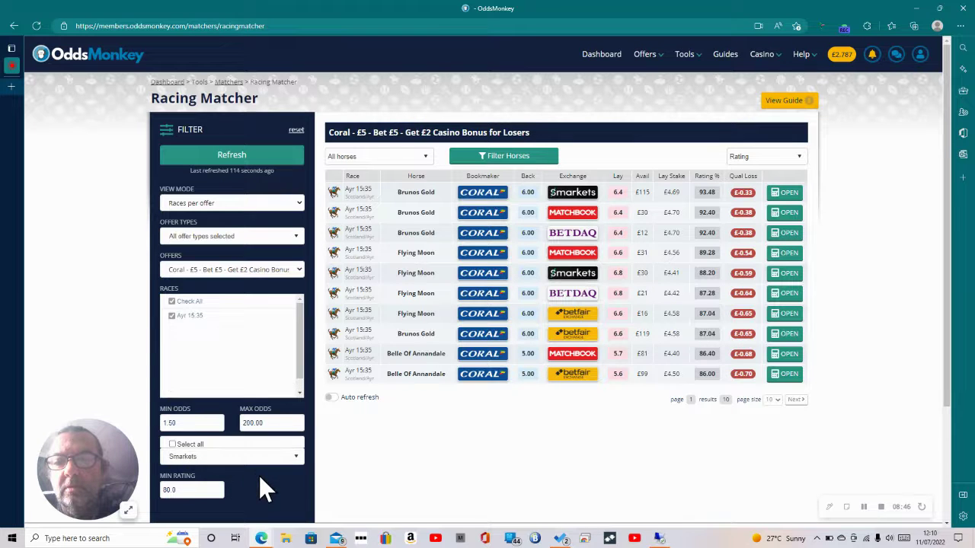
left_click(218, 172)
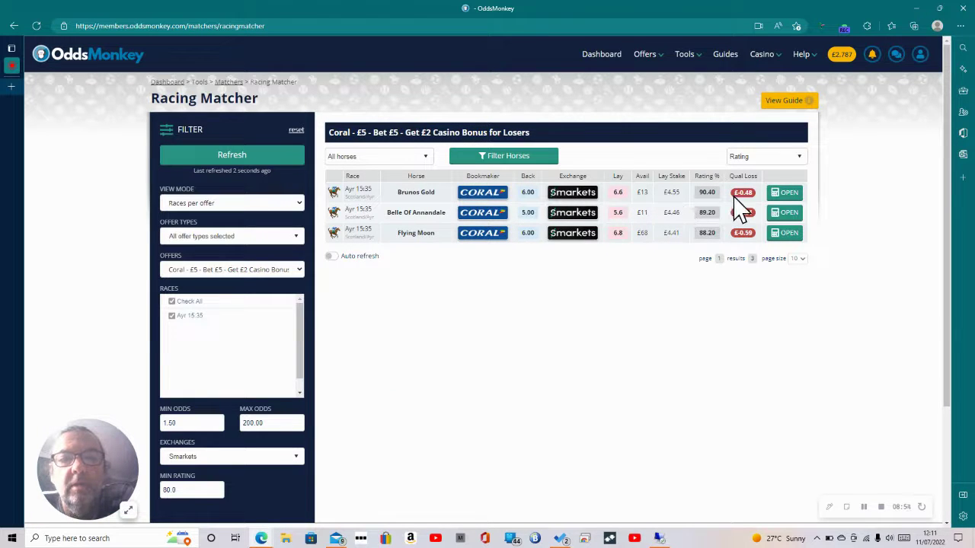
- Review the lay bet, profit tracker notes and profit figures in the Smarkets calculator for Brunos Gold, and close it
left_click(777, 195)
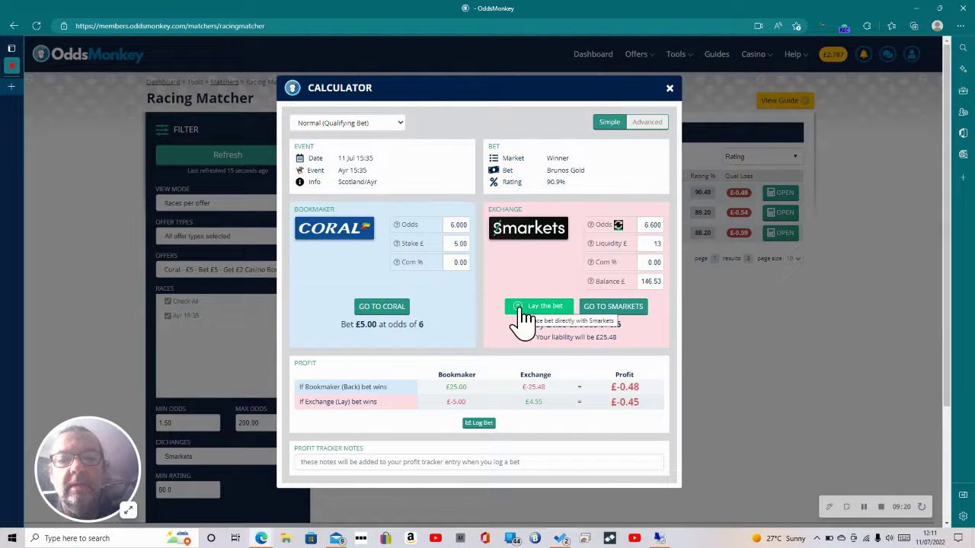
left_click(618, 227)
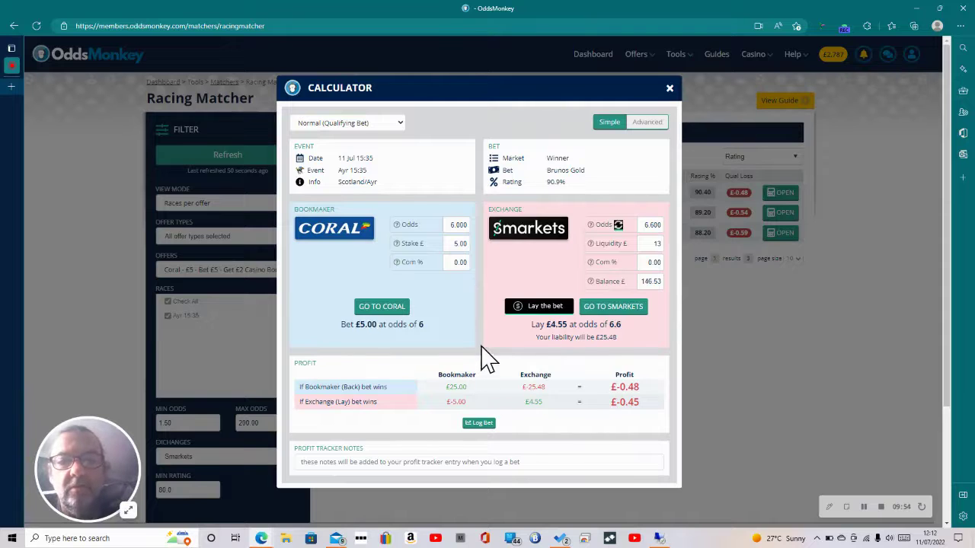
left_click(370, 461)
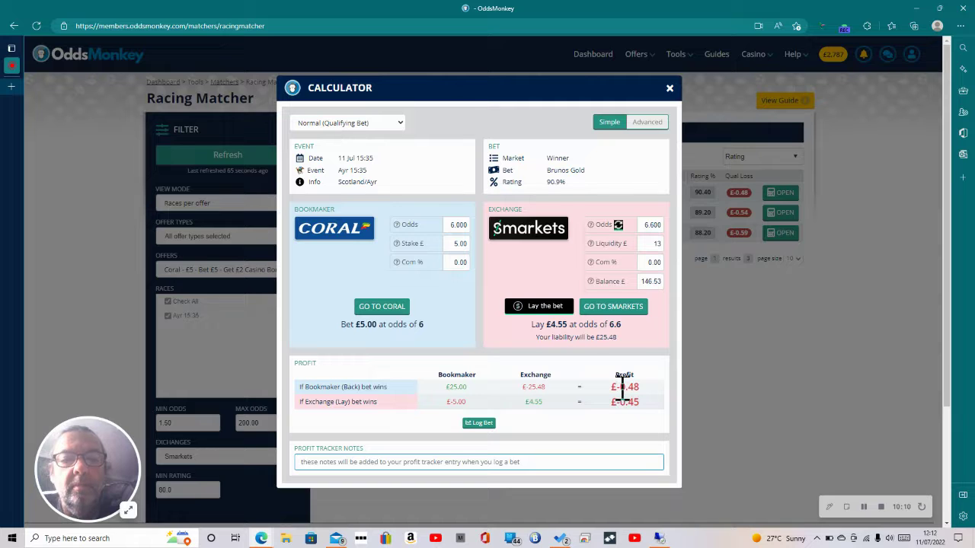
left_click_drag(619, 387, 631, 386)
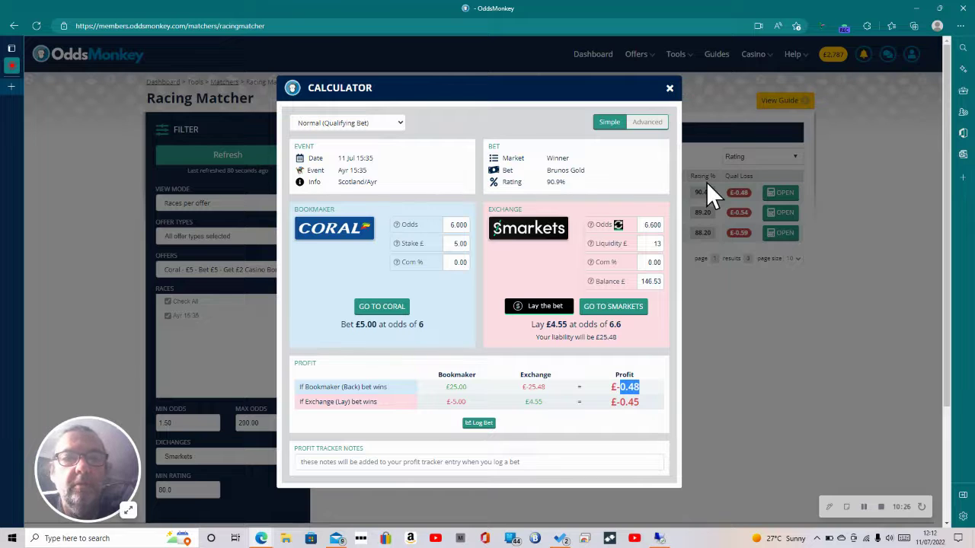
left_click(670, 90)
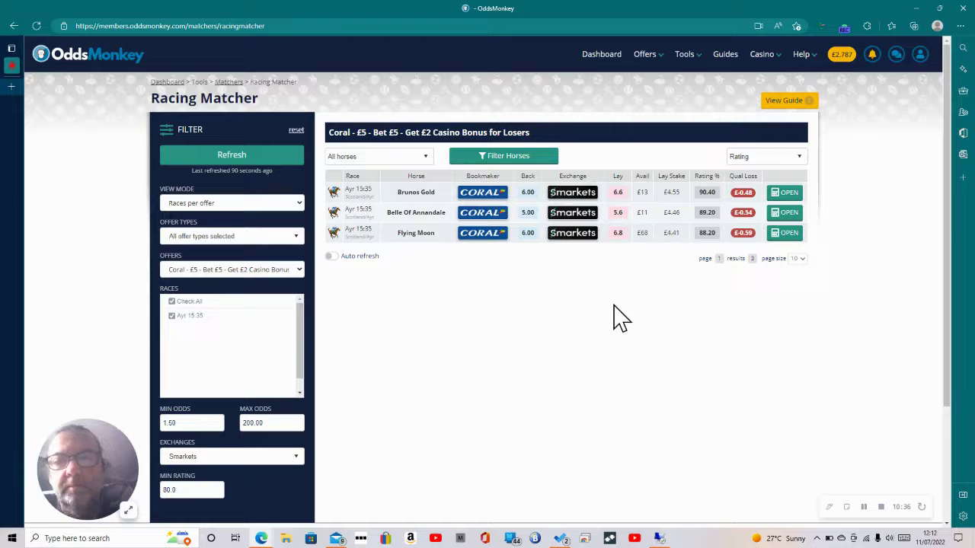
- Switch the offer to "Coral - £10 - Free bet if beaten by a length or less", refresh, and compare the horses' lay odds
left_click(294, 271)
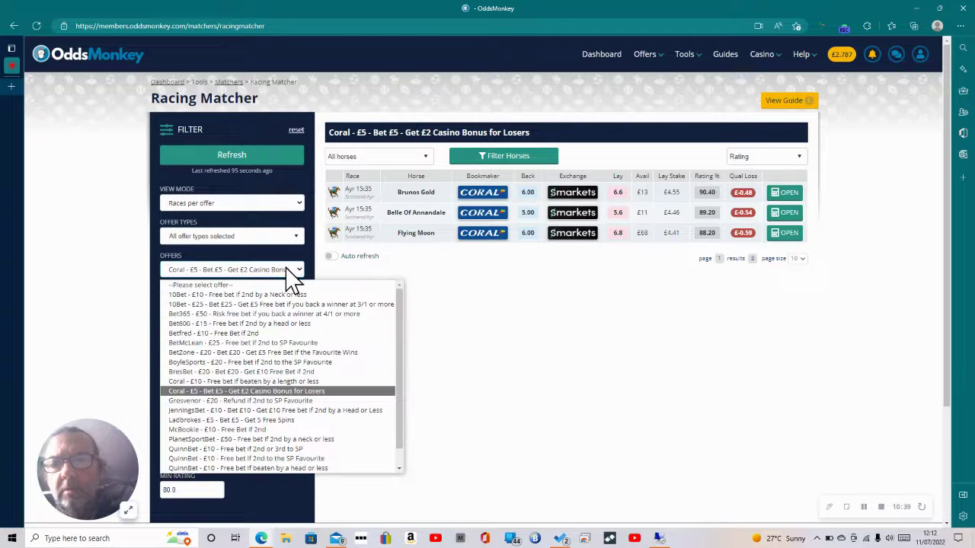
left_click(290, 385)
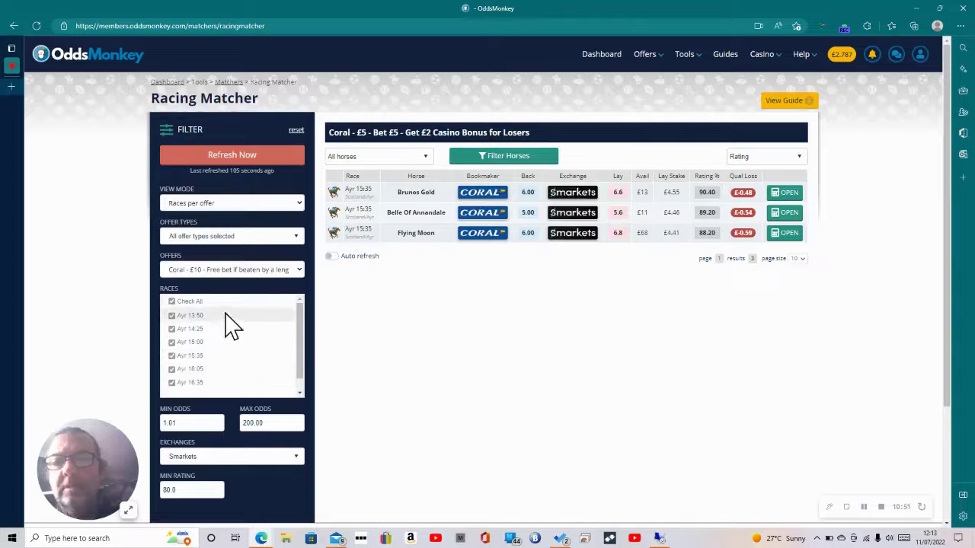
left_click(232, 157)
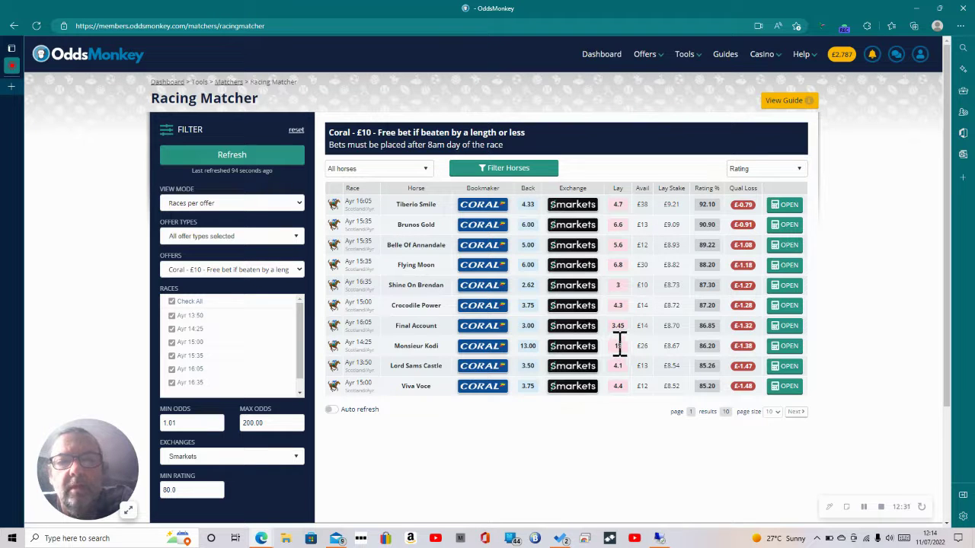
left_click_drag(397, 348, 431, 348)
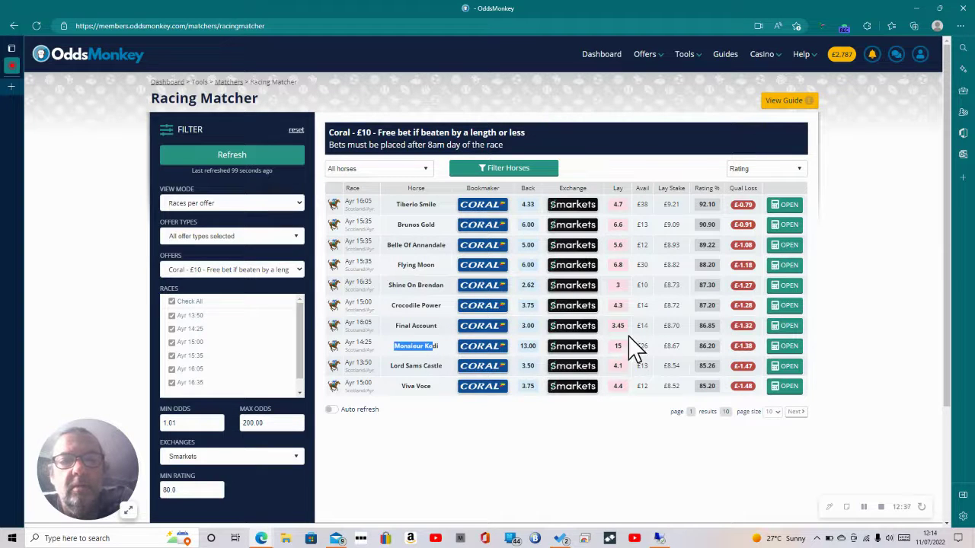
left_click(621, 284)
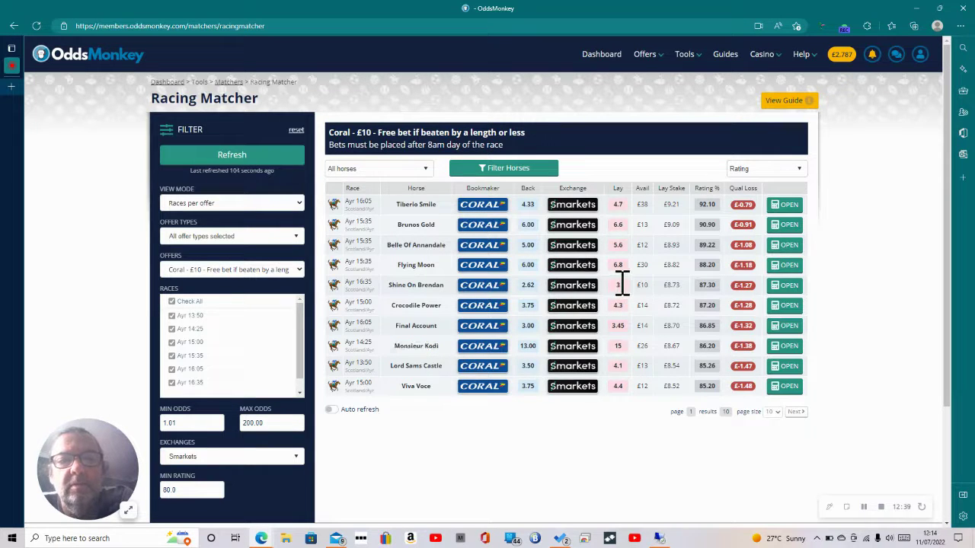
- Switch the offer to "Ladbrokes - £5 - Bet £5 - Get 5 Free Spins" and refresh the race results
double_click(618, 284)
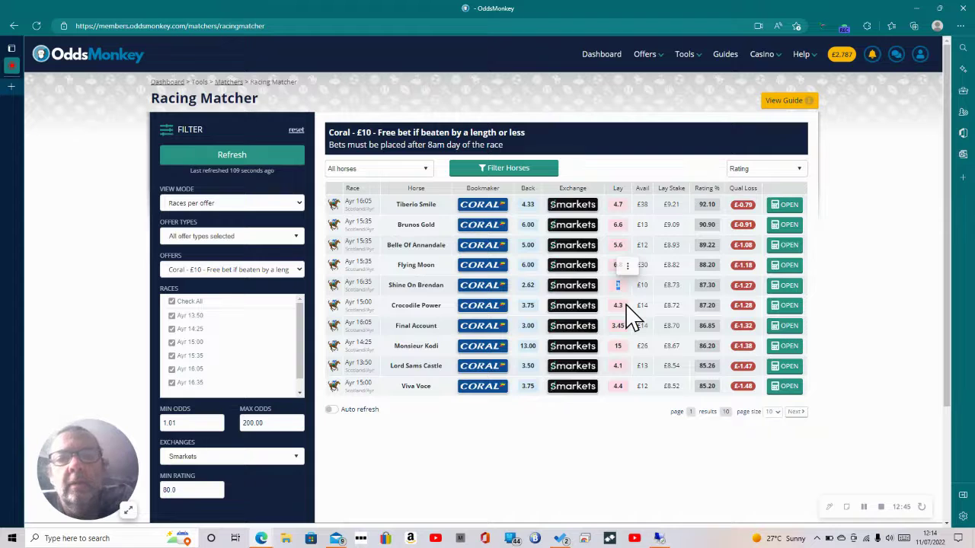
left_click(297, 244)
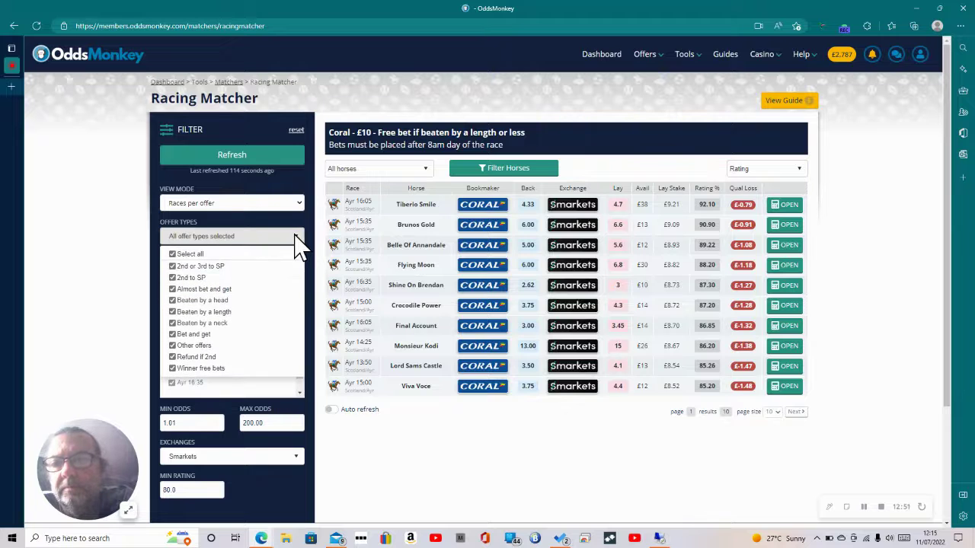
left_click(299, 273)
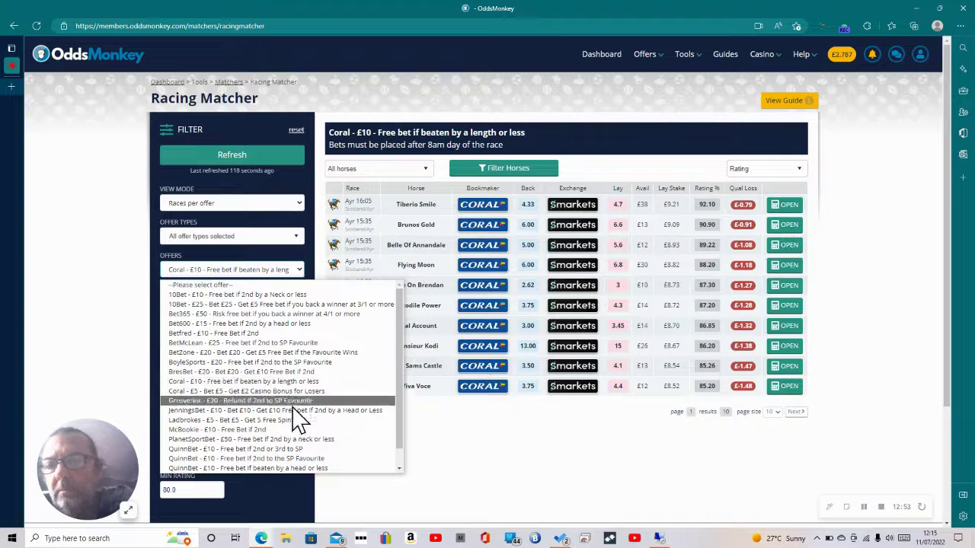
scroll(305, 447, "down", 1)
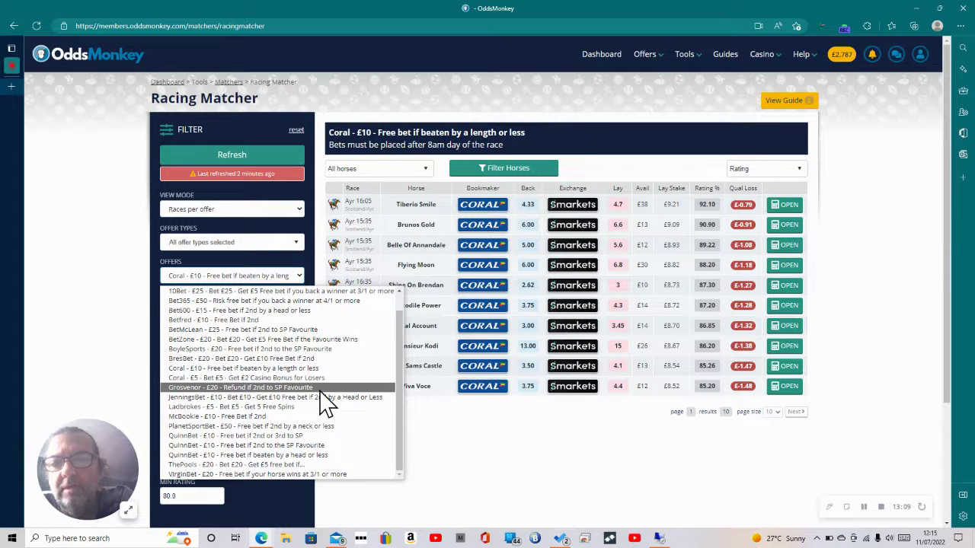
scroll(320, 394, "up", 1)
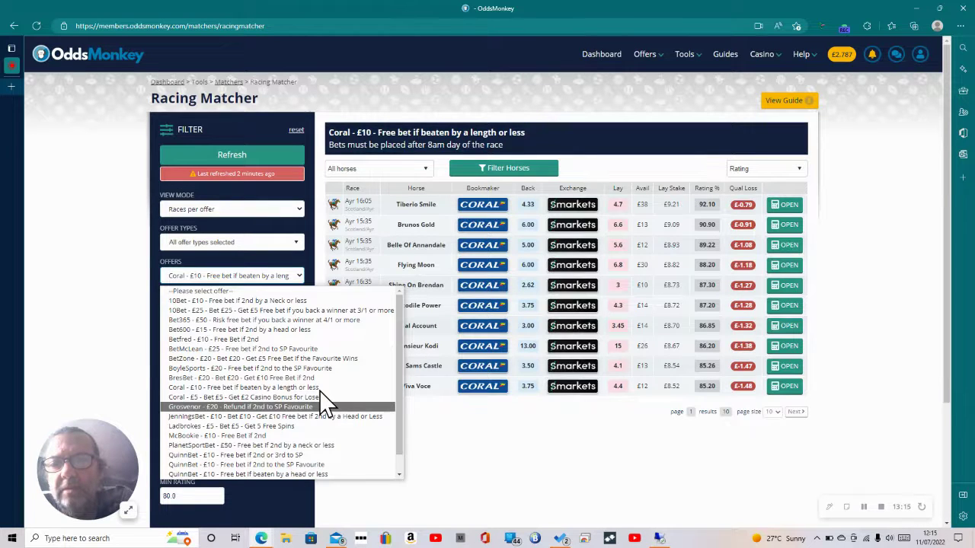
scroll(308, 457, "down", 1)
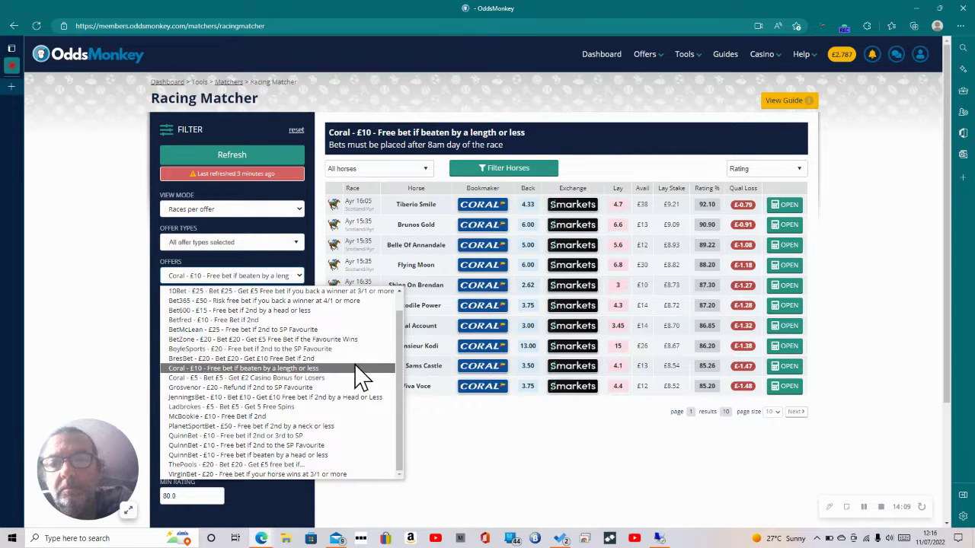
left_click(358, 407)
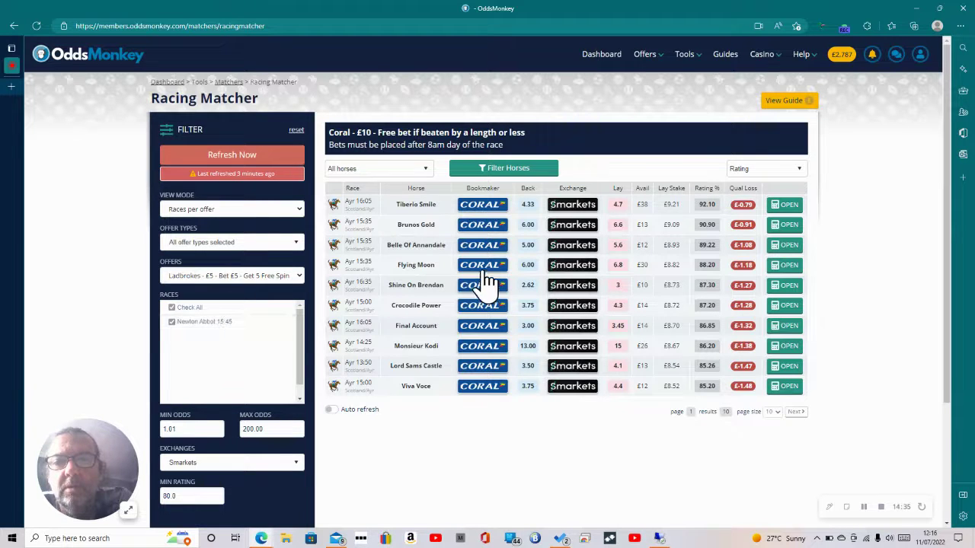
left_click(232, 156)
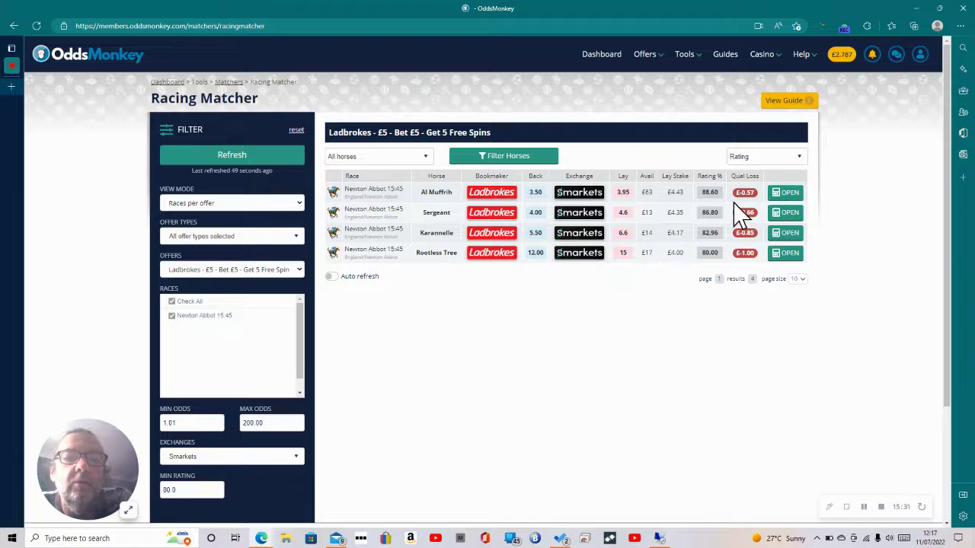
- Review the Ladbrokes offer's £5 stake, then refresh its race results twice to check the latest odds and qualifying losses
double_click(384, 133)
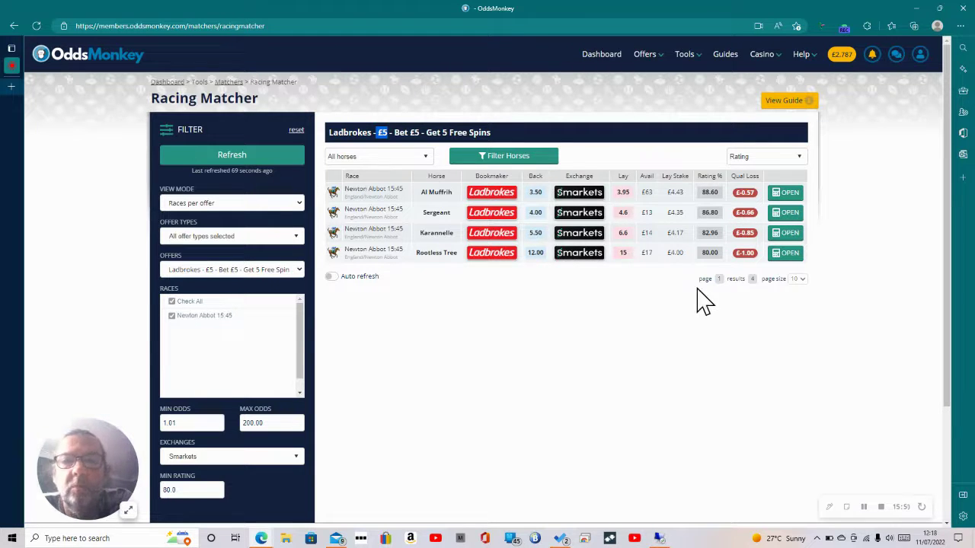
left_click(299, 272)
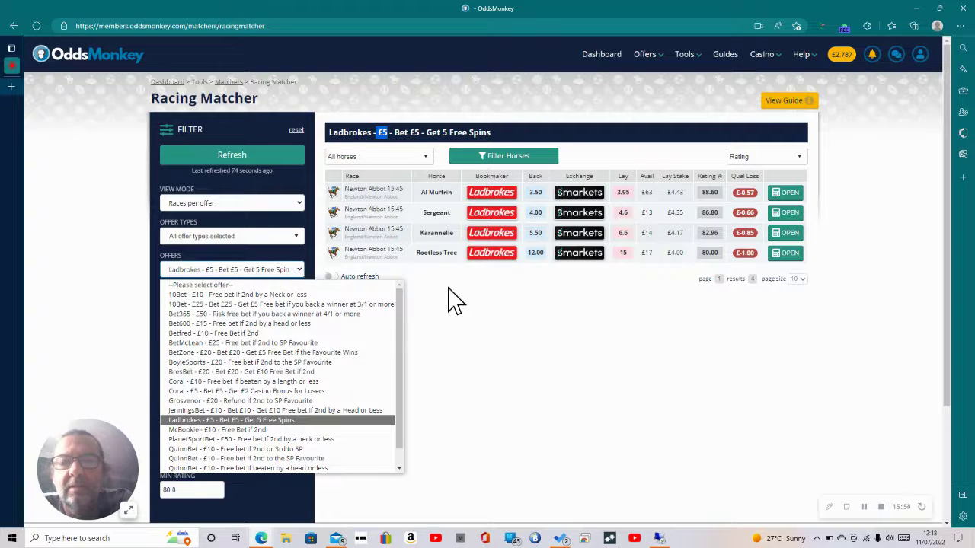
left_click(610, 315)
left_click(222, 161)
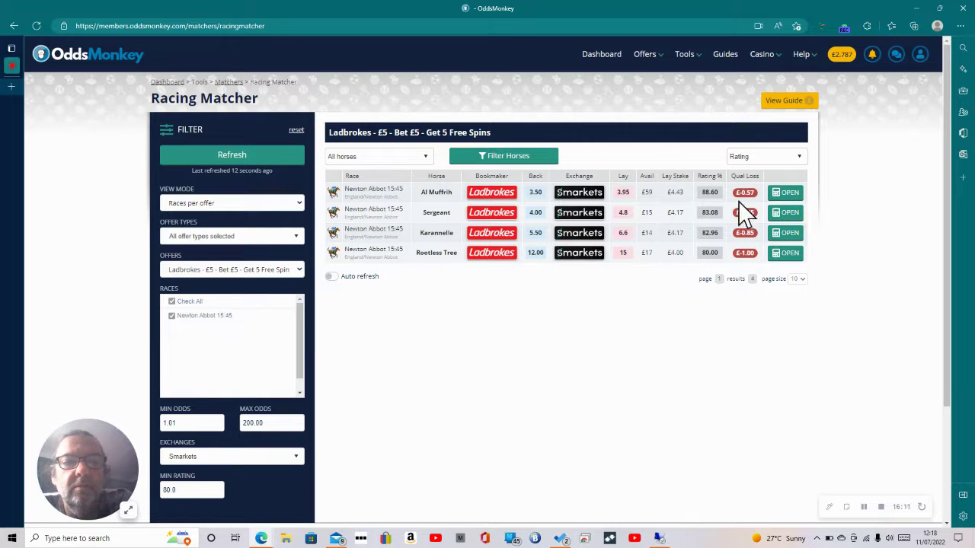
left_click(257, 162)
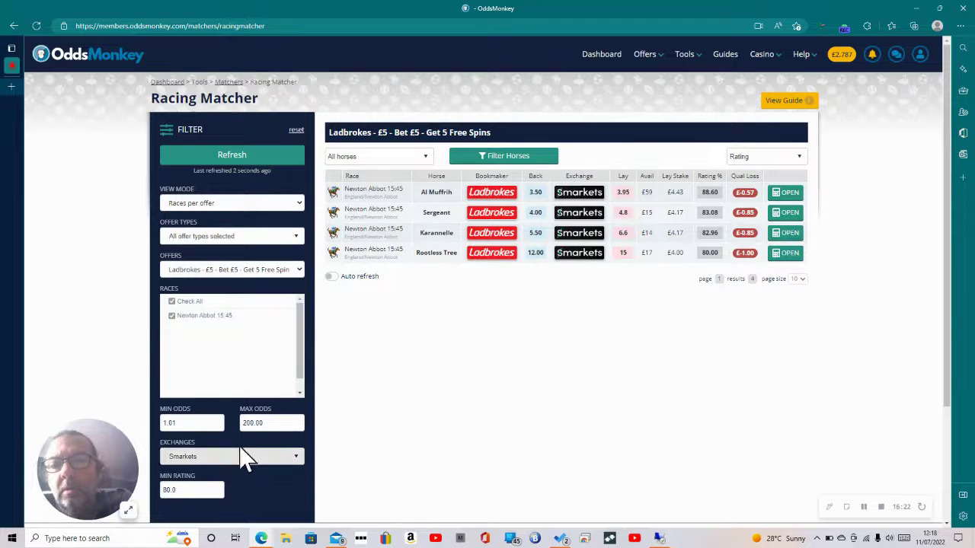
- Switch the offer to "BoyleSports - £20 - Free bet if 2nd to the SP Favourite", refresh, and highlight the SP favourite condition
left_click(287, 270)
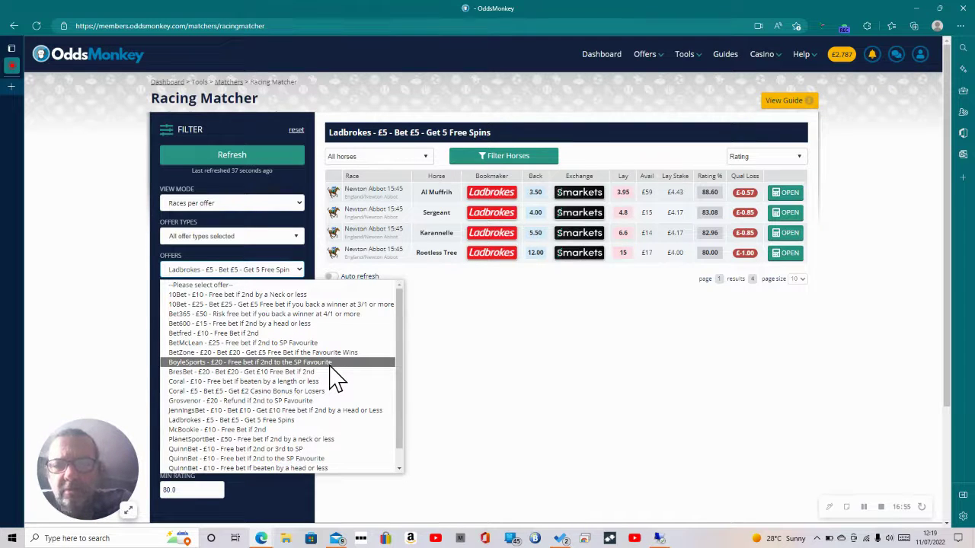
left_click(266, 364)
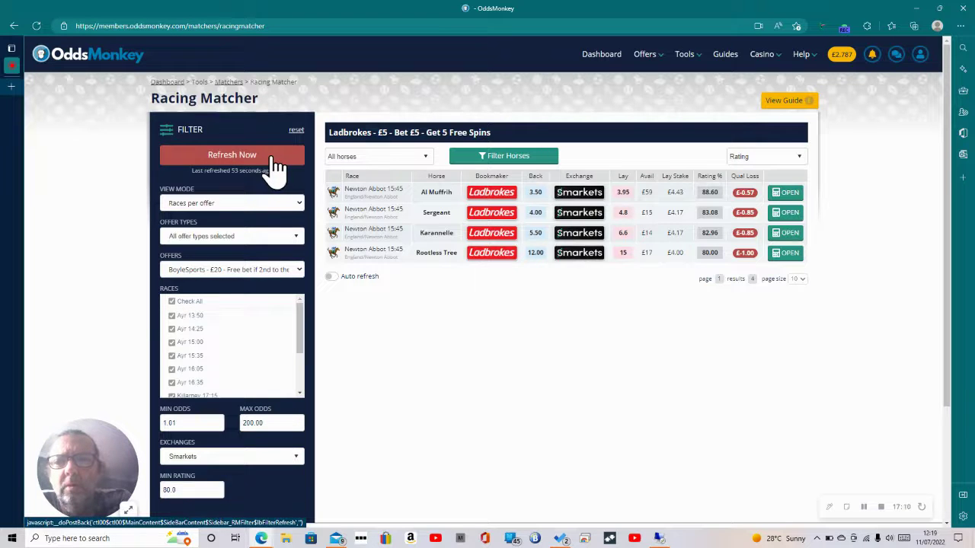
left_click(272, 157)
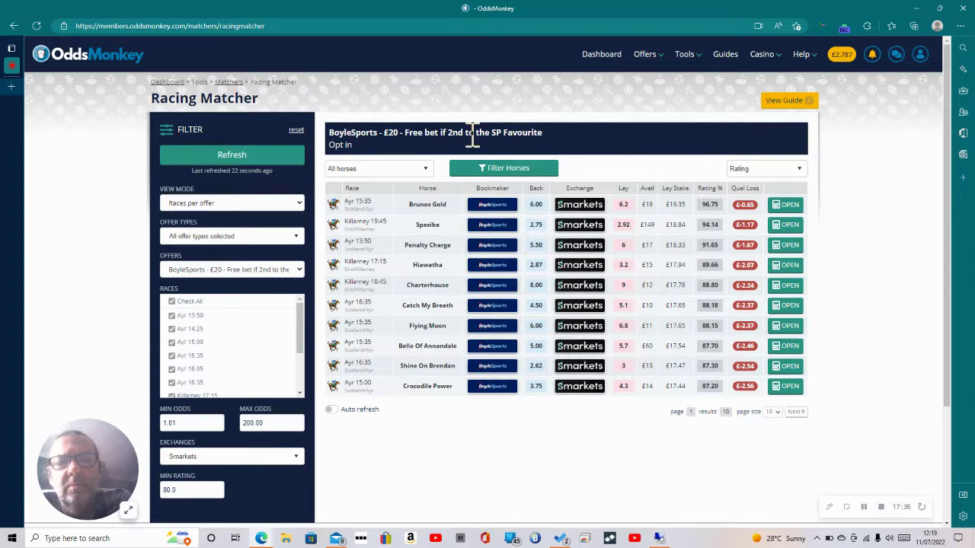
left_click_drag(469, 133, 560, 153)
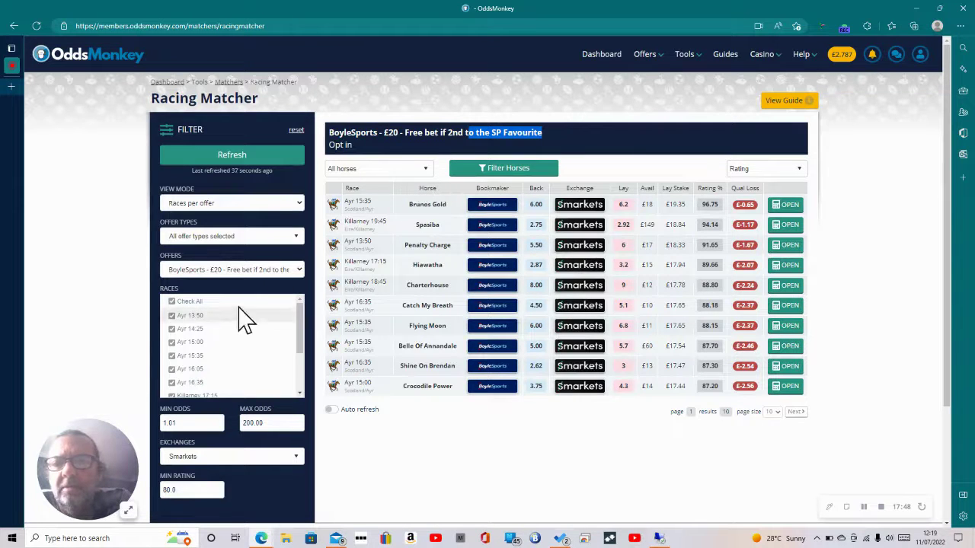
- Switch the offer to "VirginBet - £20 - Free bet if your horse wins at 3/1 or more", refresh, and highlight the horse Arcadian Friend
left_click(263, 272)
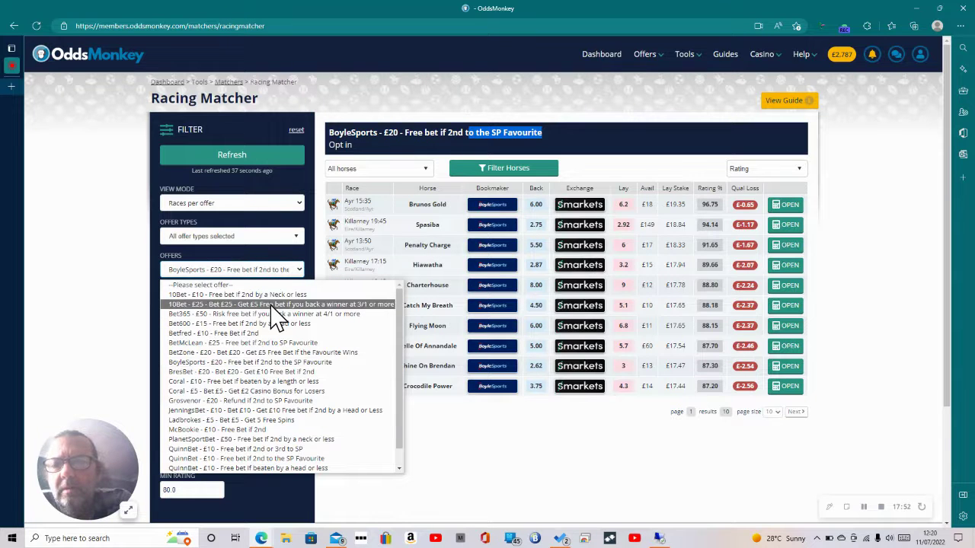
scroll(278, 318, "down", 1)
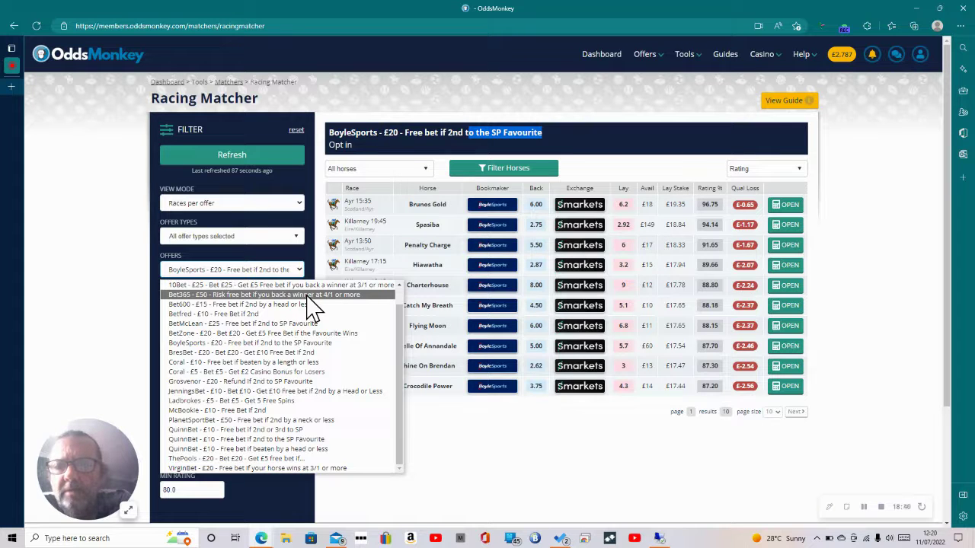
left_click(346, 468)
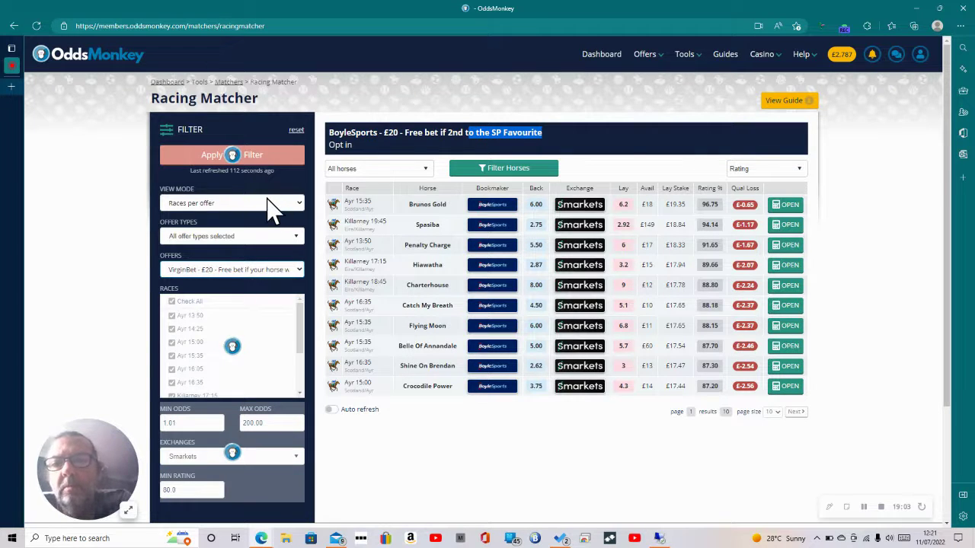
left_click(257, 156)
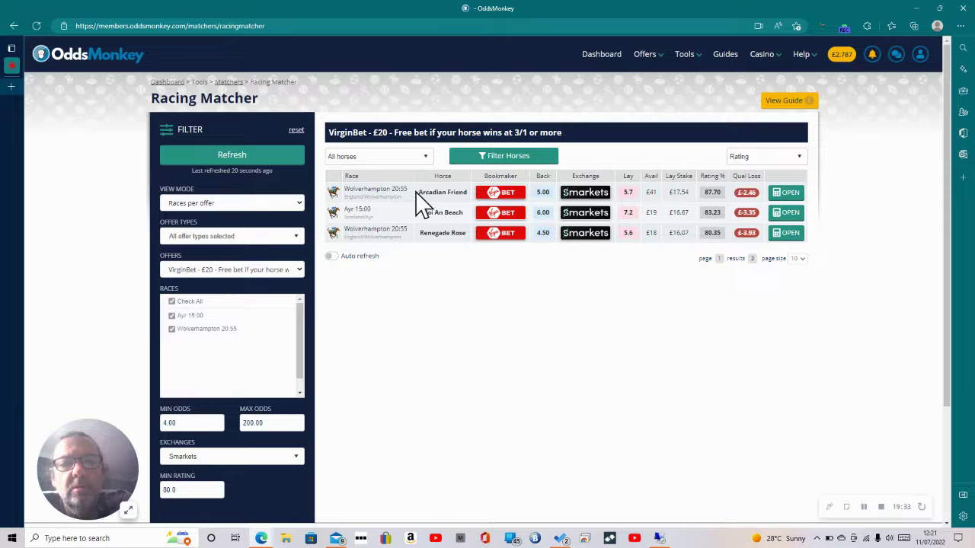
left_click_drag(418, 193, 454, 204)
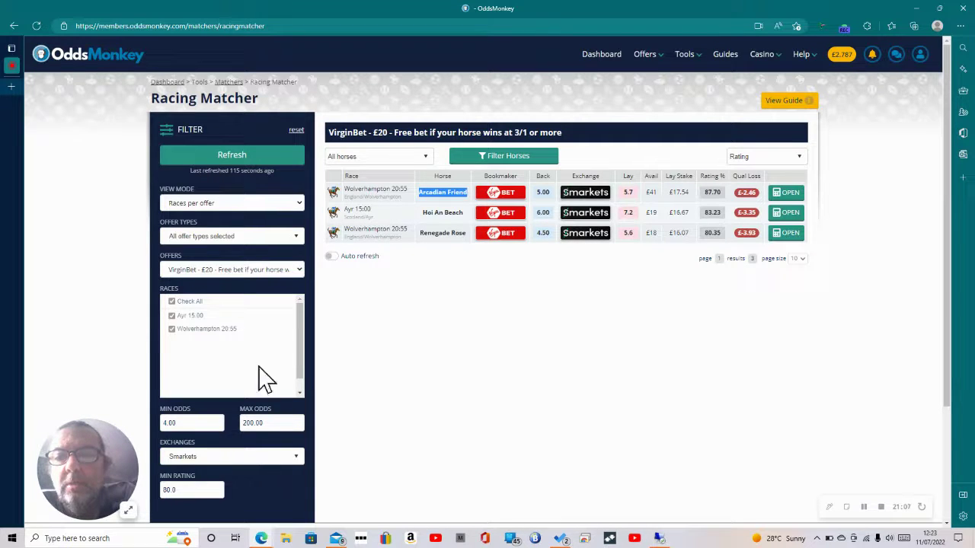
- Look through the available bookmaker racing offers and close the list
left_click(254, 266)
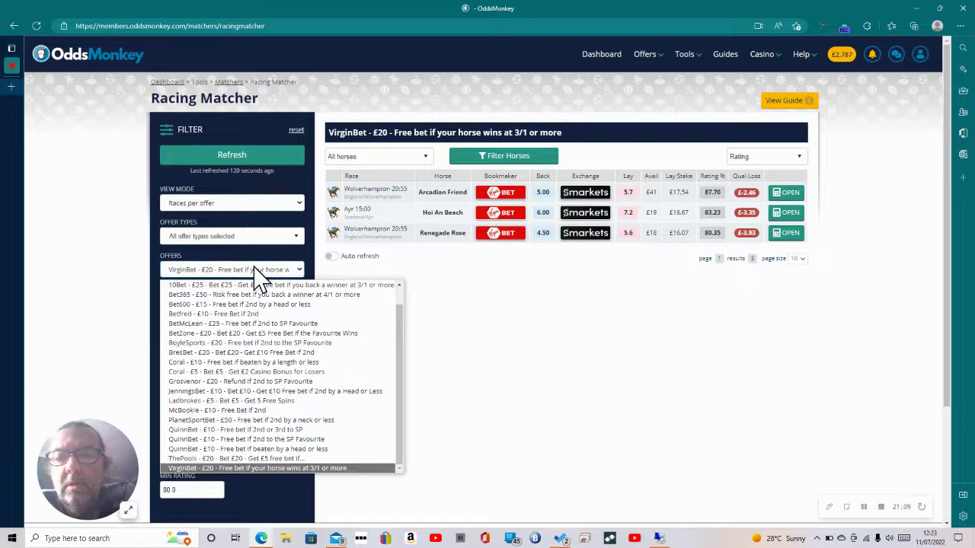
scroll(285, 335, "down", 1)
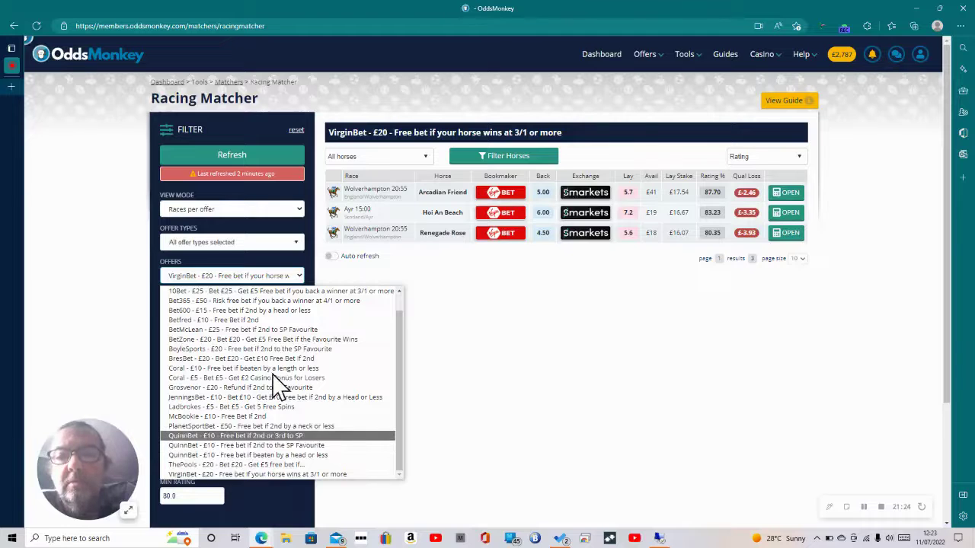
scroll(286, 381, "up", 2)
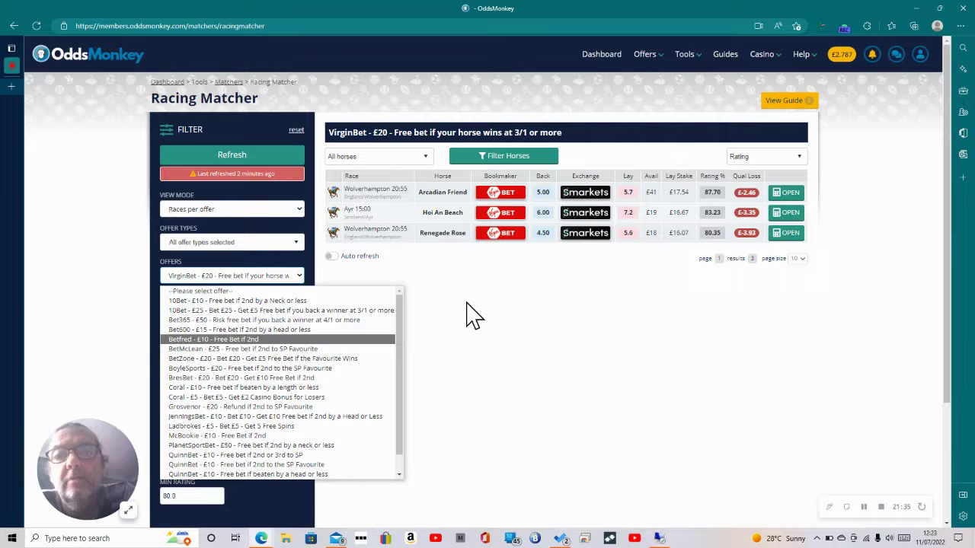
left_click(472, 314)
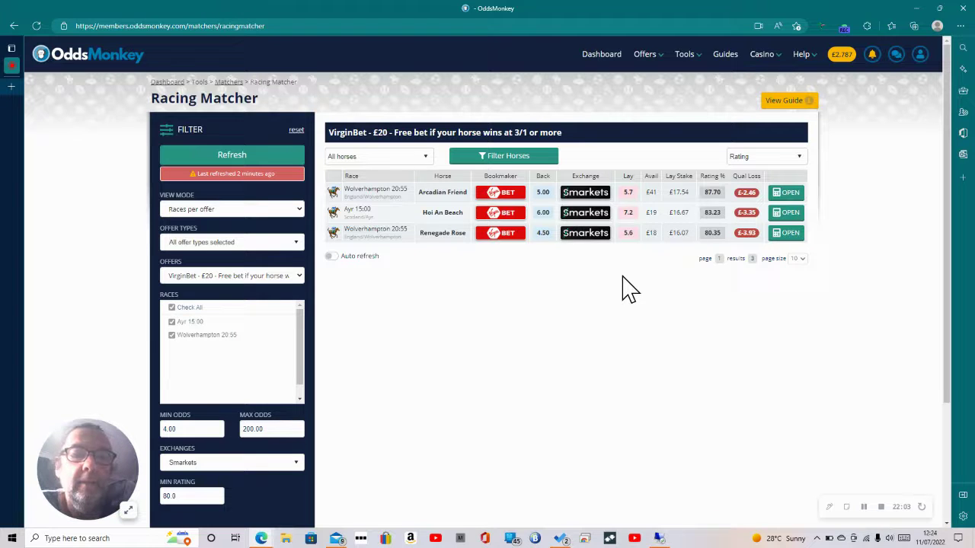
left_click(237, 278)
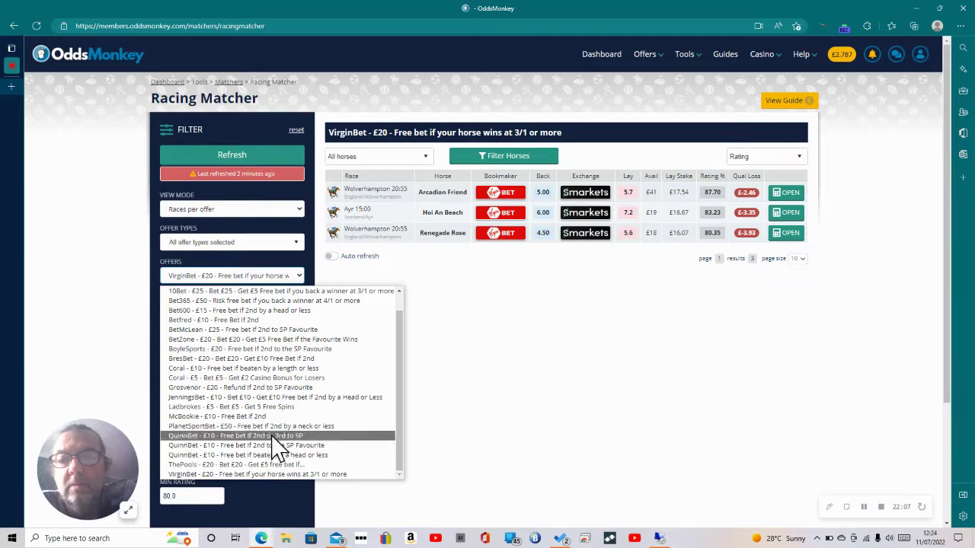
left_click(511, 391)
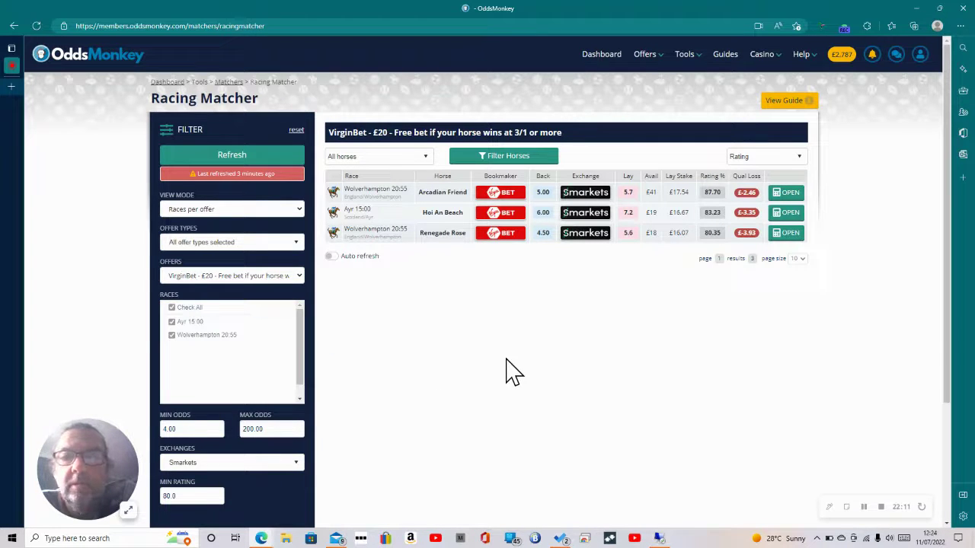
- Switch the offer to "Betfred - £10 - Free Bet if 2nd" and refresh the race results
left_click(297, 277)
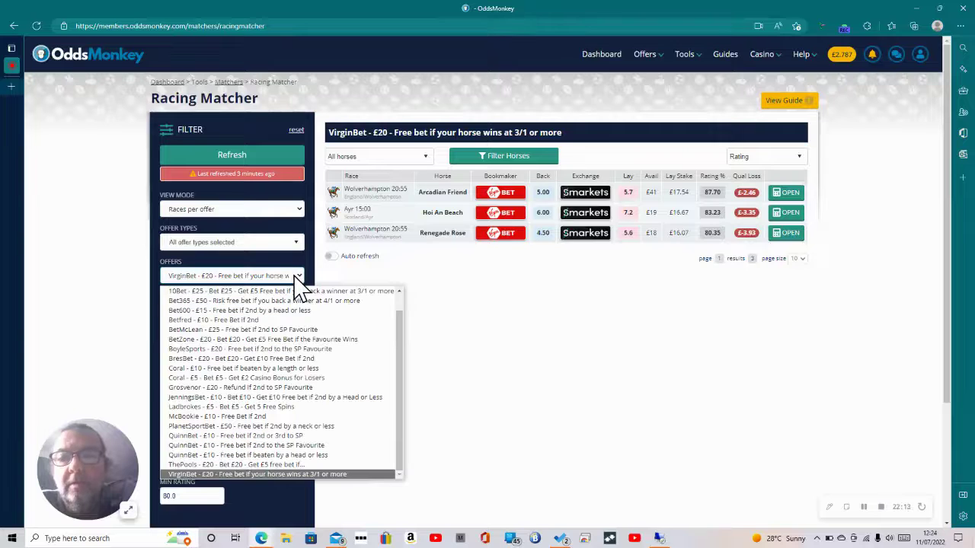
scroll(286, 343, "up", 1)
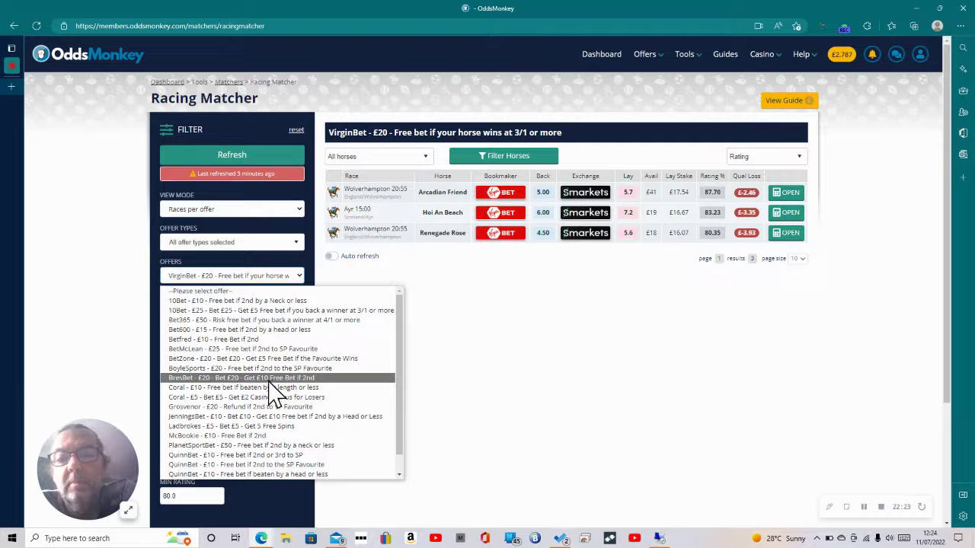
scroll(272, 396, "down", 1)
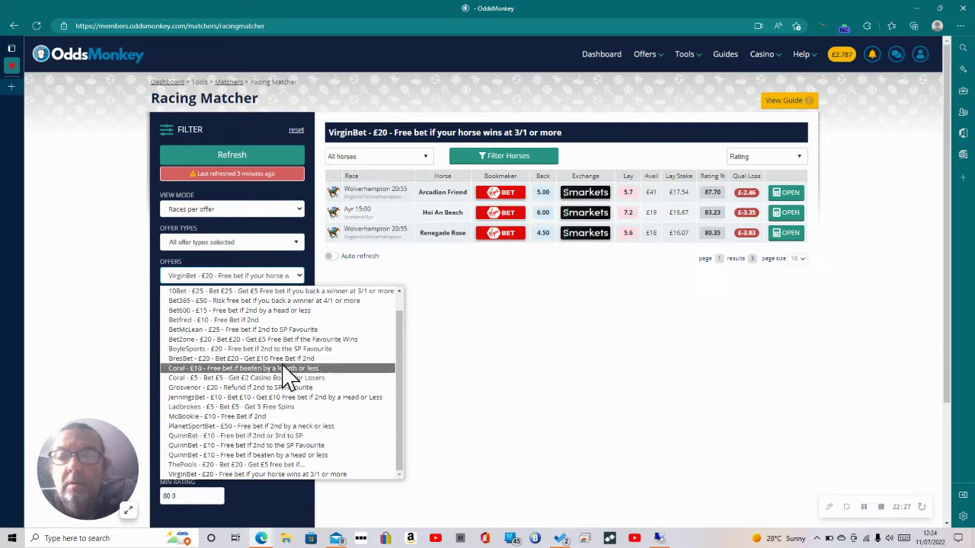
scroll(286, 367, "up", 1)
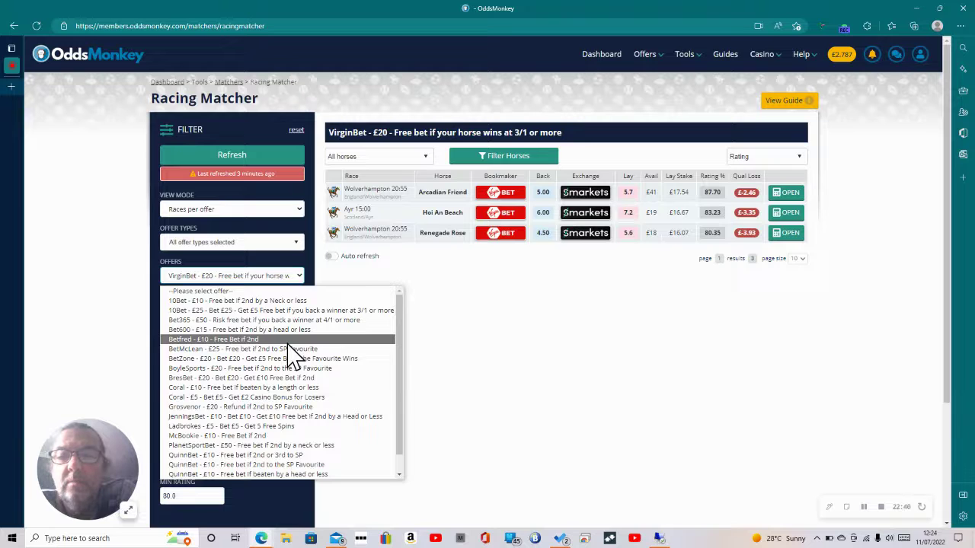
left_click(228, 339)
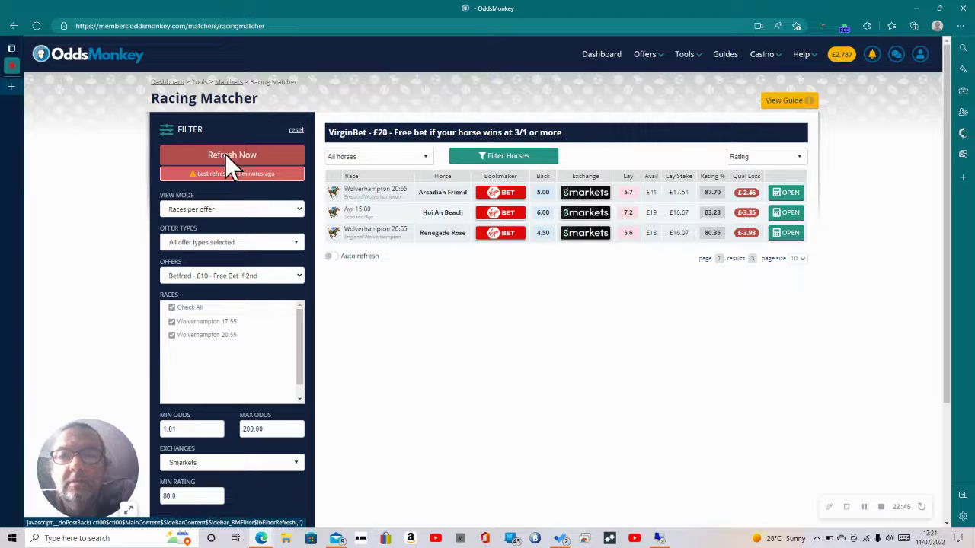
left_click(225, 154)
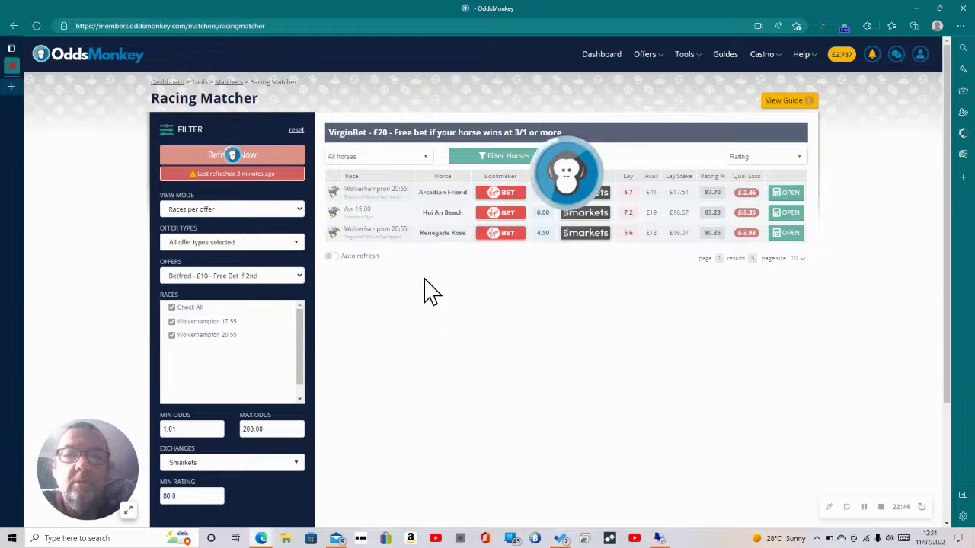